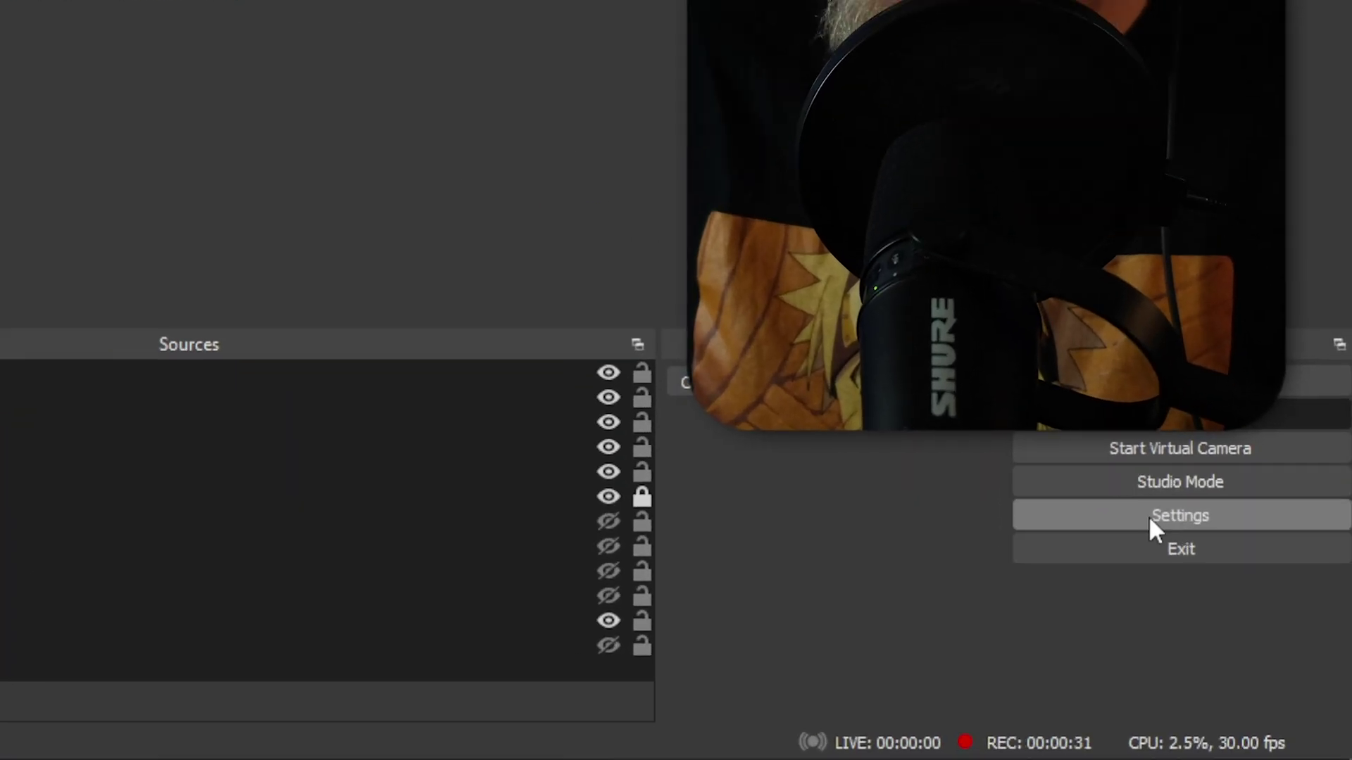
# - Review the audio settings and collapse the Audio group in the sources list
pyautogui.click(1265, 616)
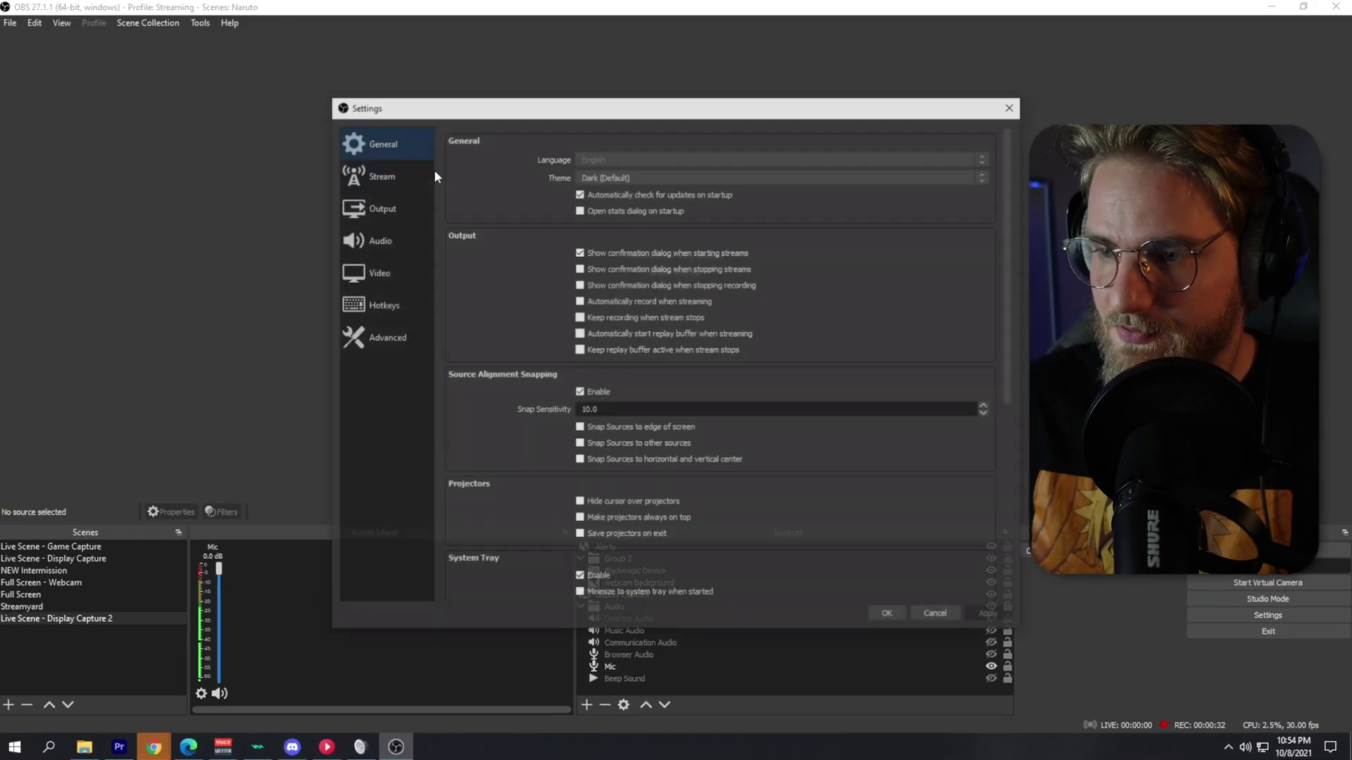
pyautogui.click(274, 208)
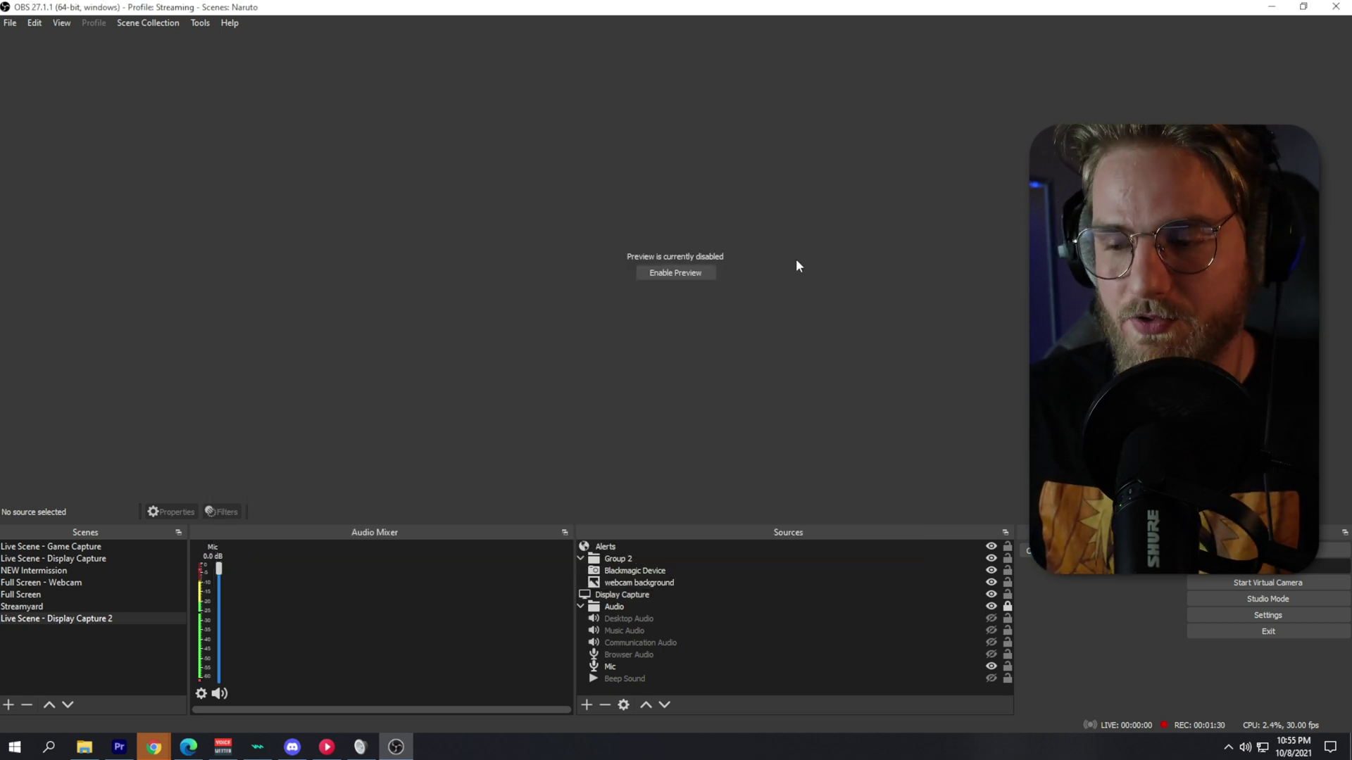
pyautogui.click(579, 607)
# - Start an Audio Input Capture source, then cancel the Create/Select Source dialog
pyautogui.click(585, 706)
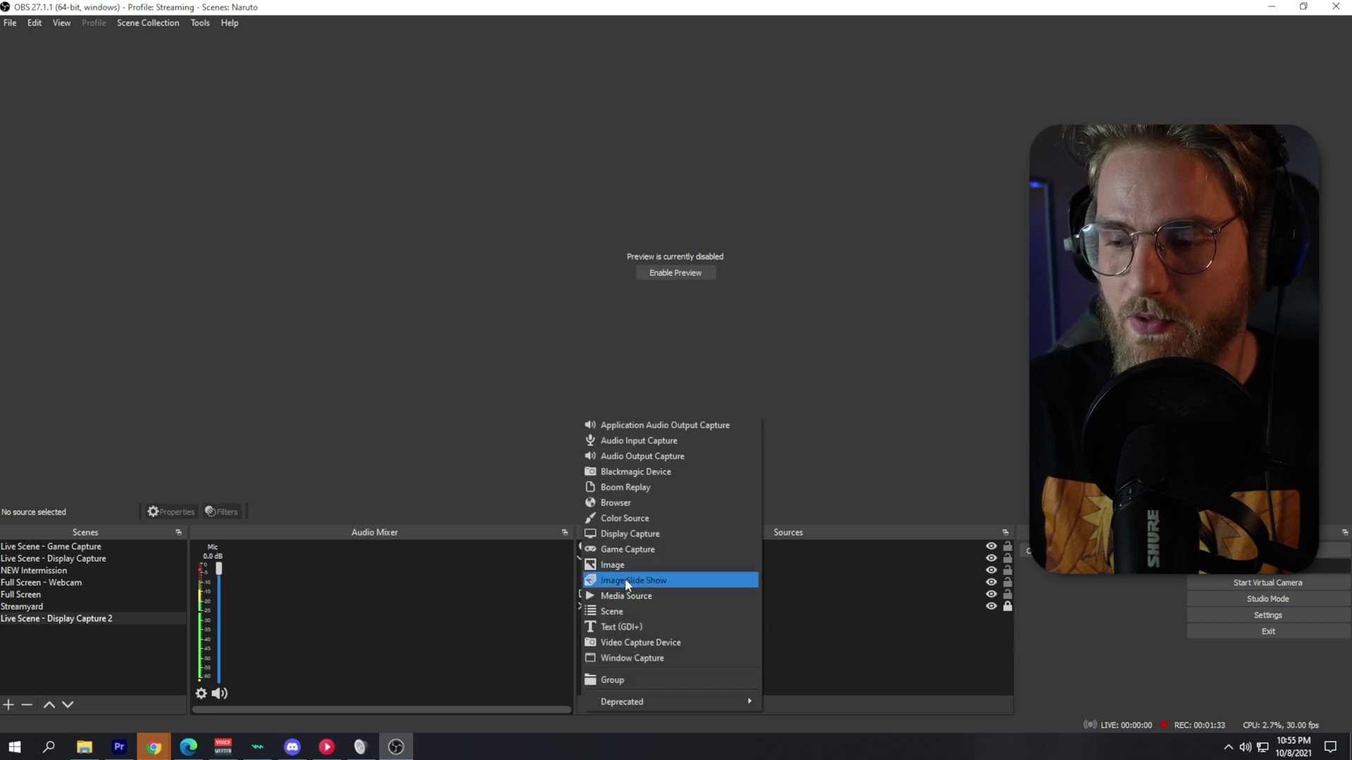
pyautogui.click(653, 441)
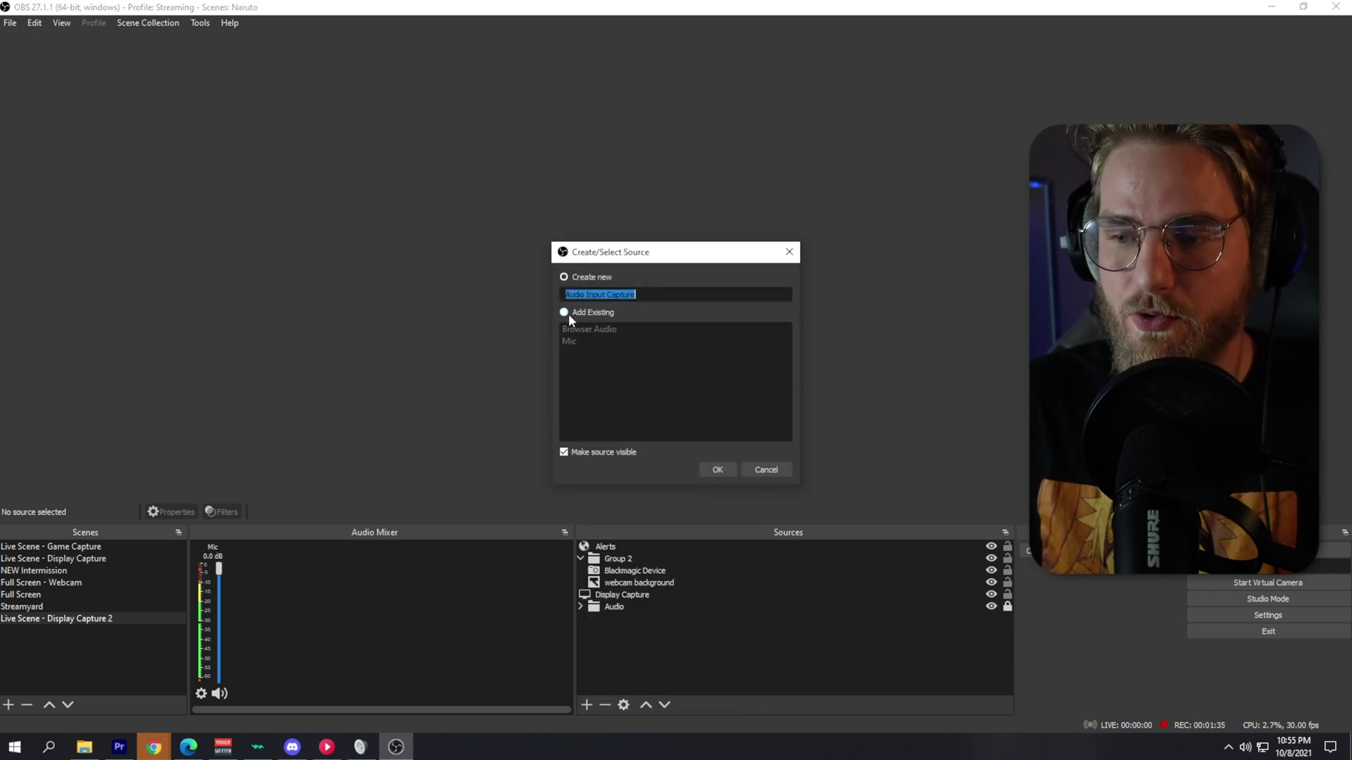
pyautogui.click(733, 469)
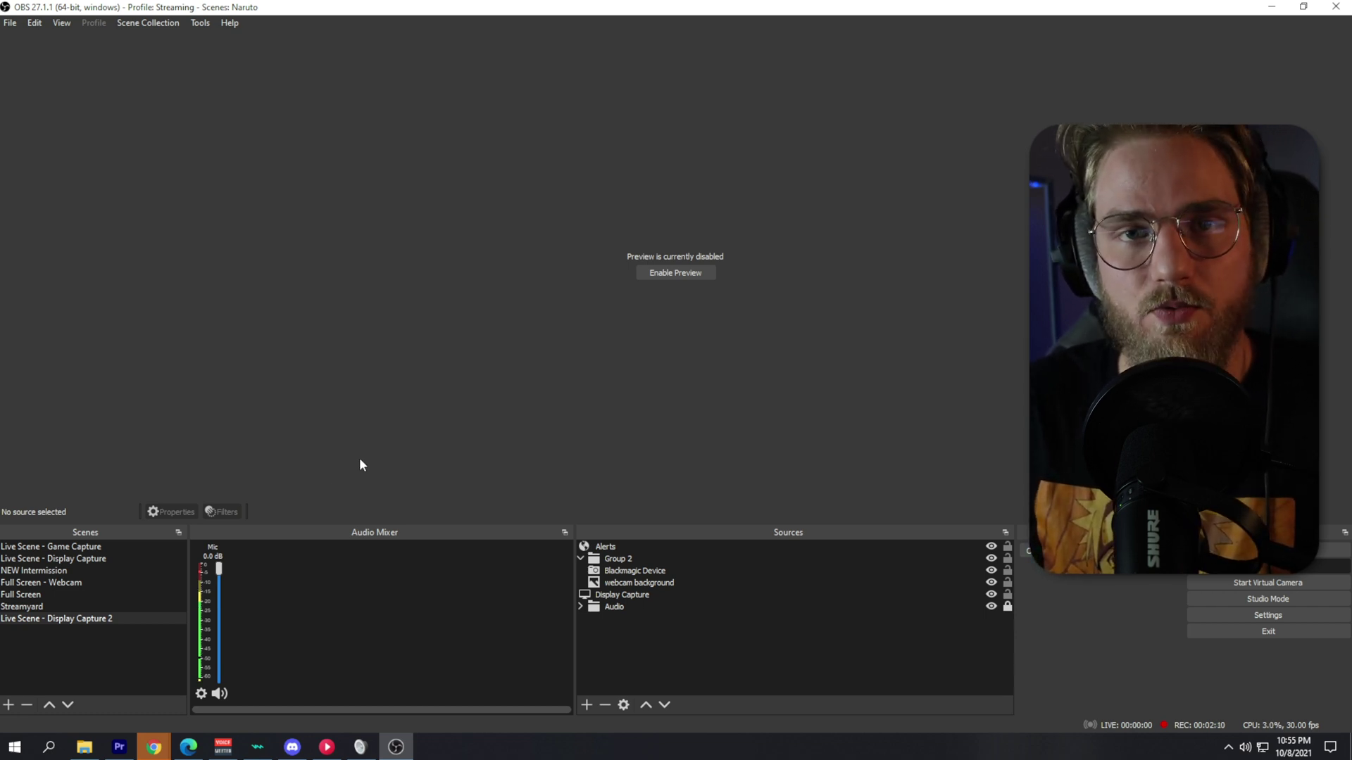
# - Add an Application Audio Output Capture source named Browser3
pyautogui.click(586, 705)
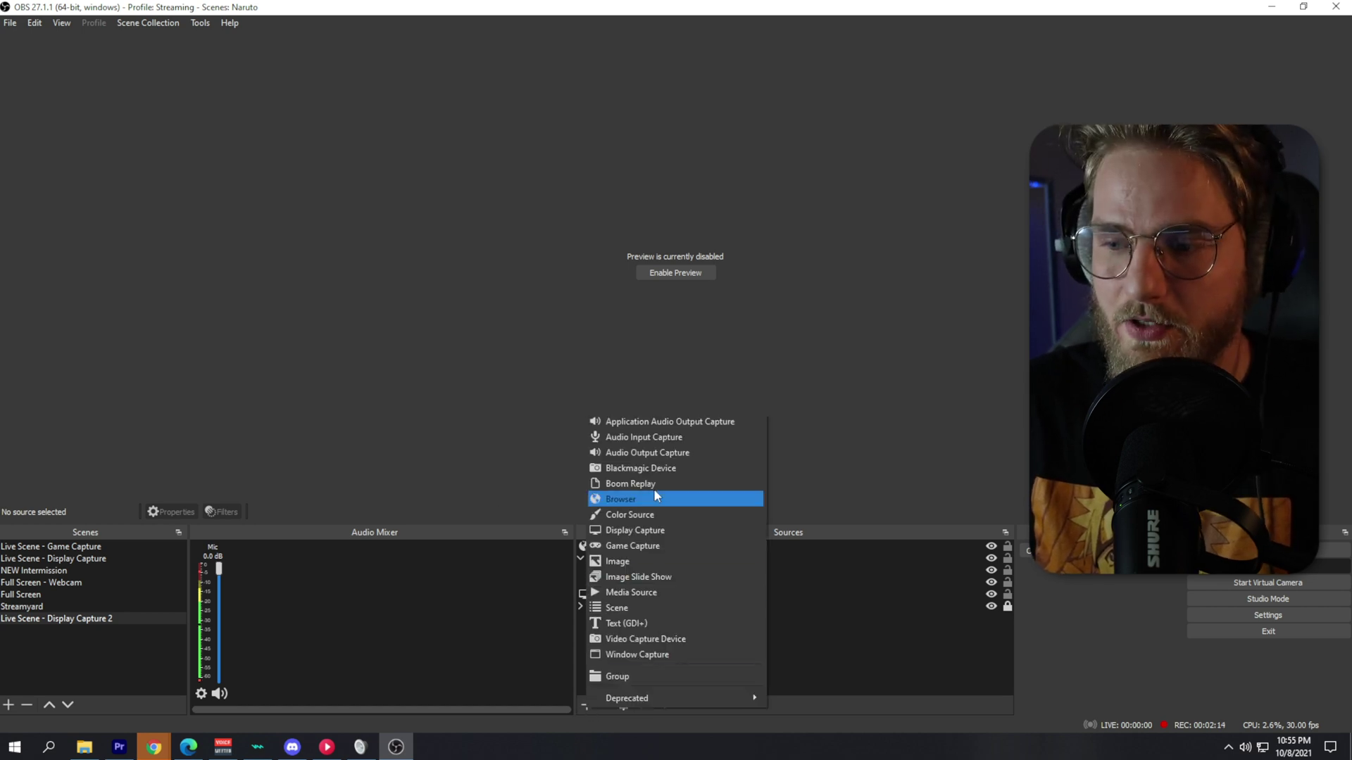
pyautogui.click(662, 422)
pyautogui.moveTo(632, 259); pyautogui.dragTo(564, 252)
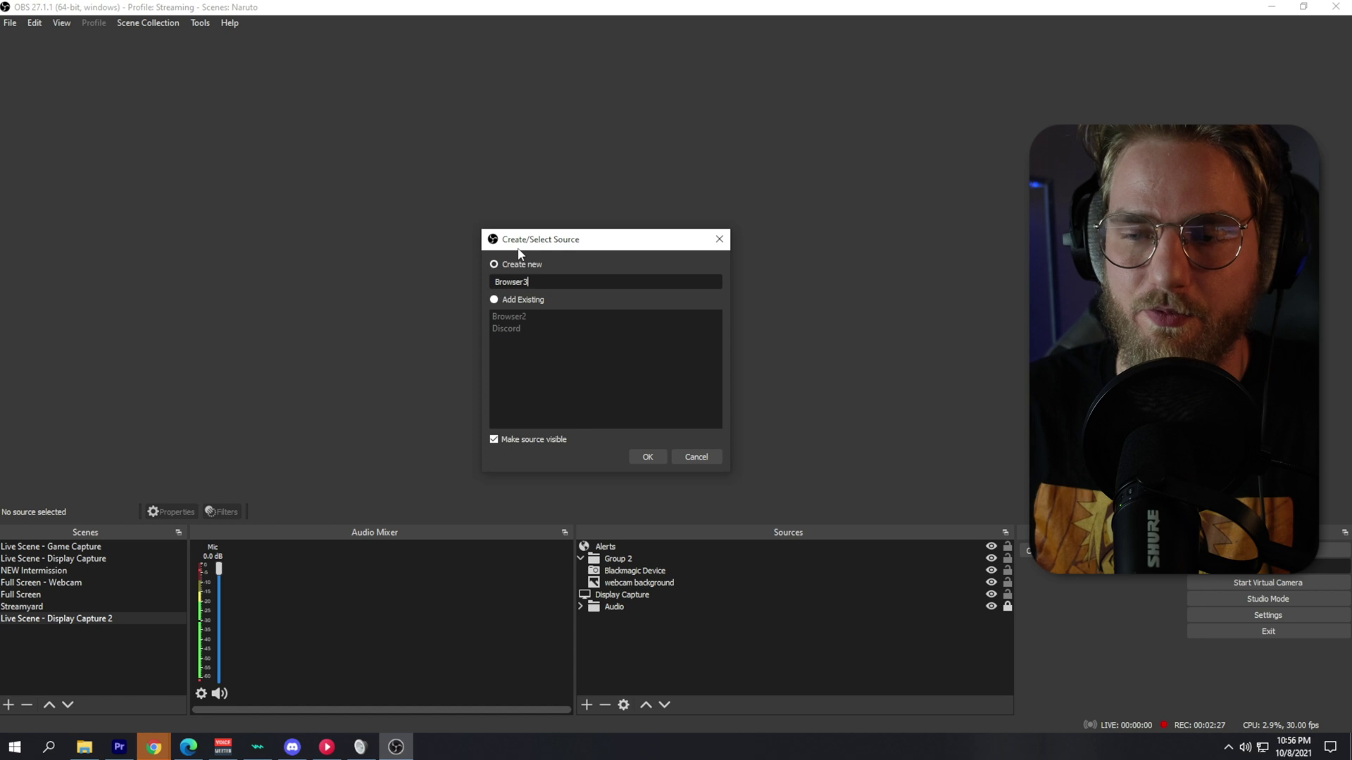
pyautogui.press('Return')
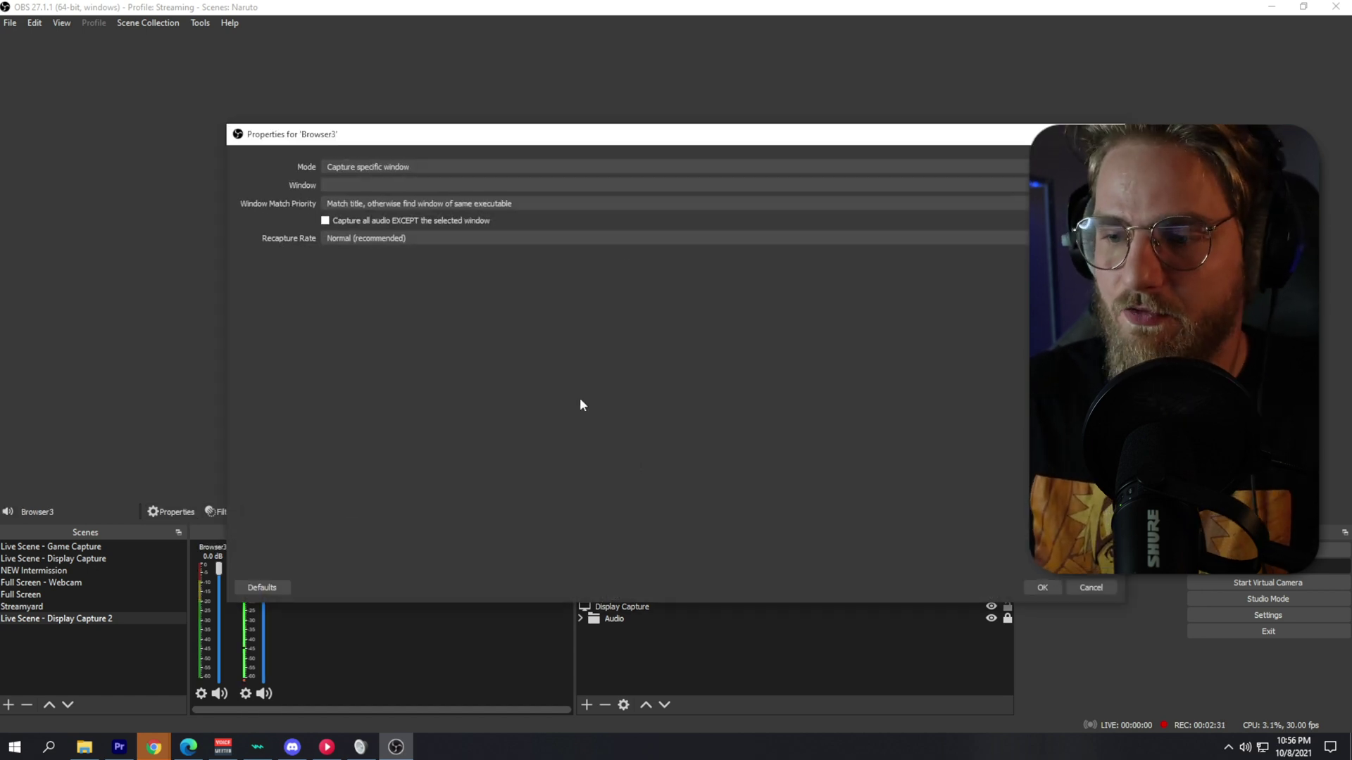
# - Set Browser3 to capture the Google Chrome window with title-then-executable match priority
pyautogui.click(347, 168)
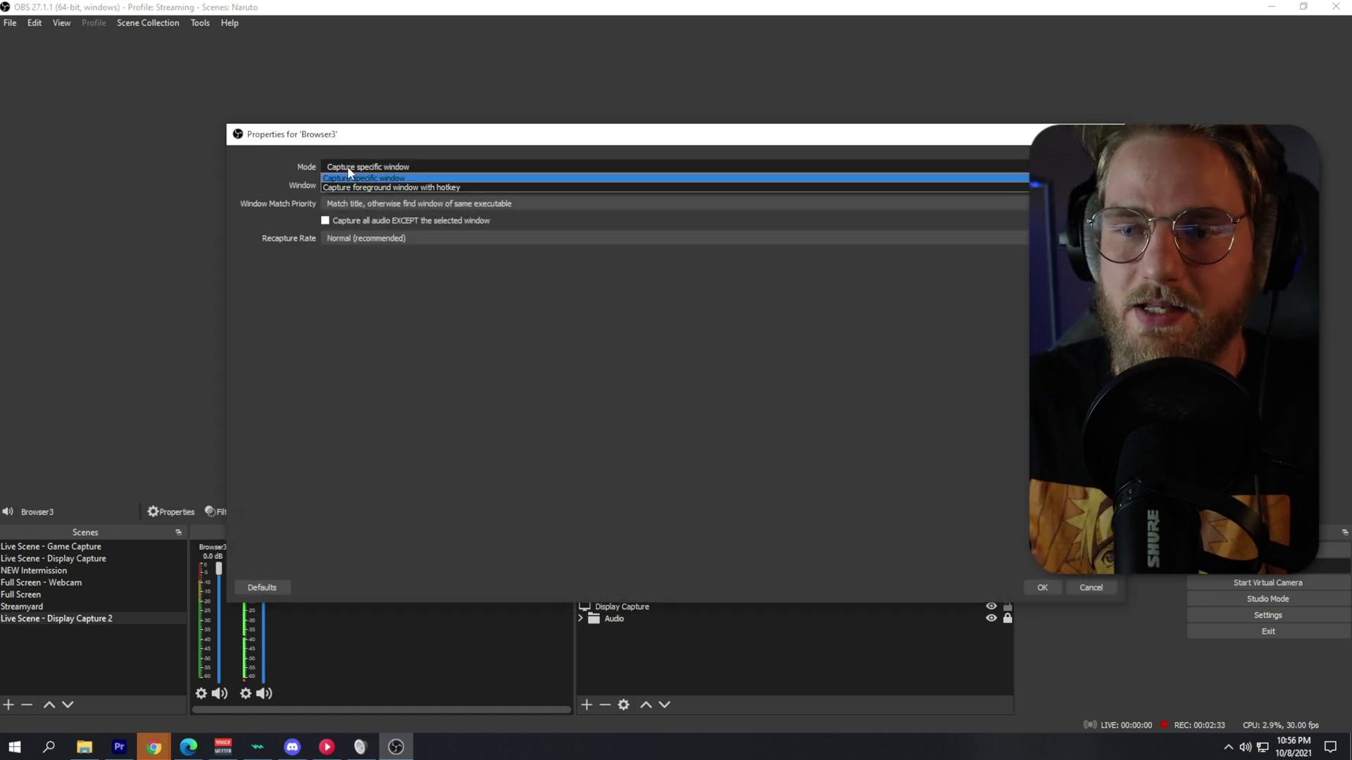
pyautogui.click(346, 177)
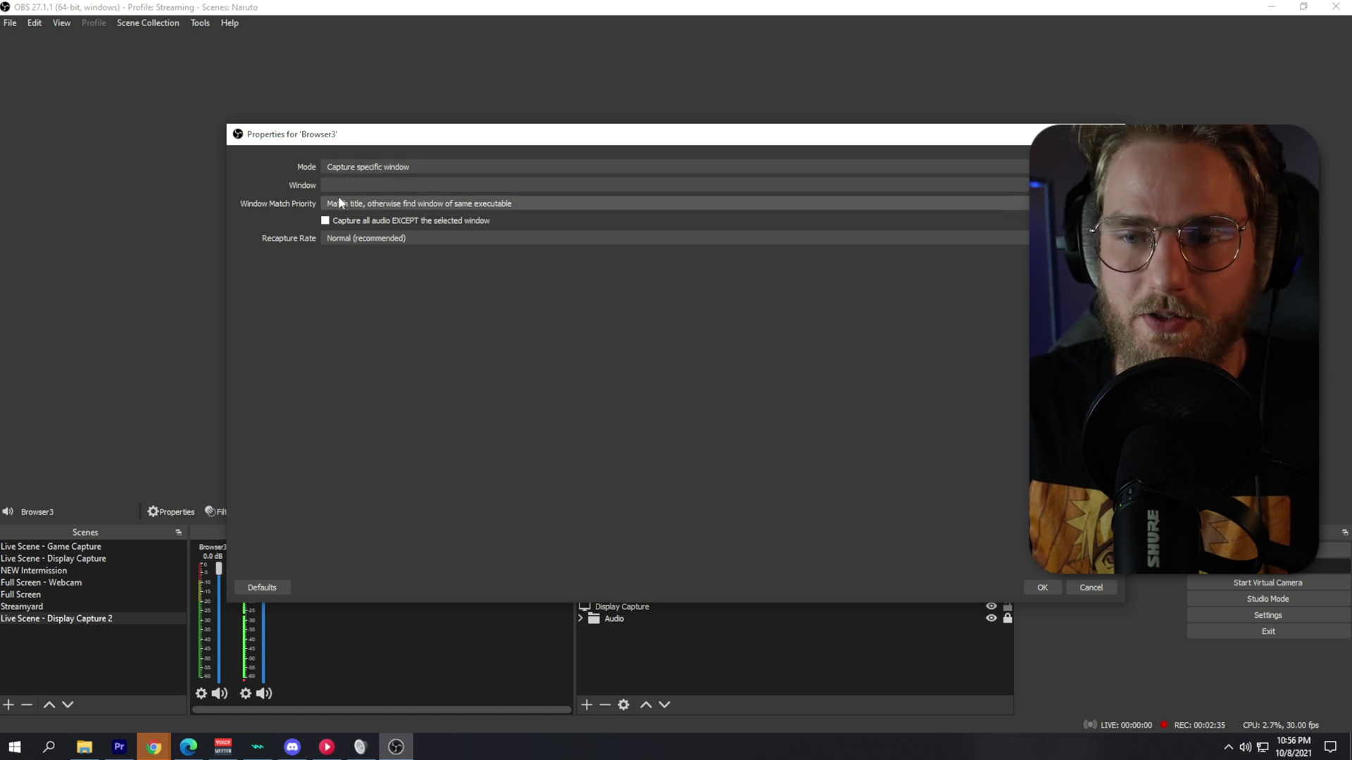
pyautogui.click(339, 184)
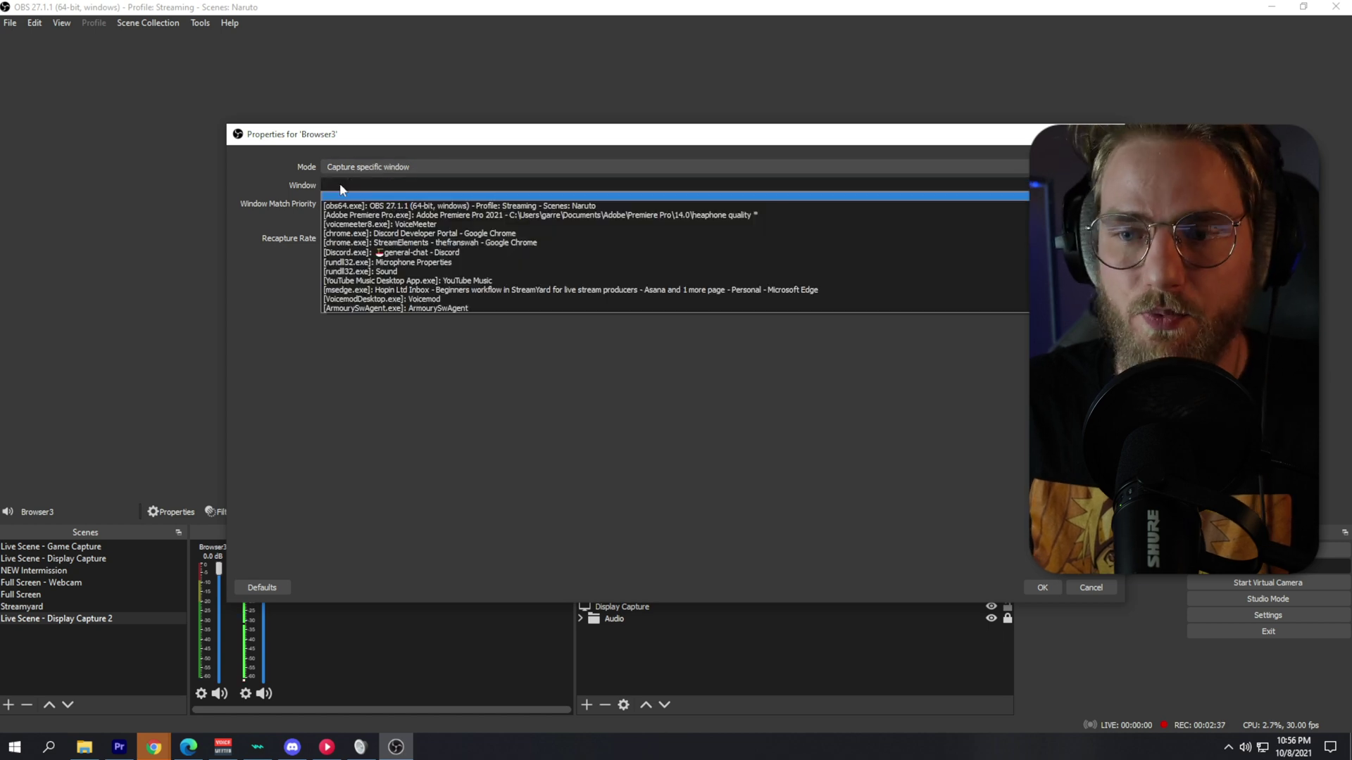
pyautogui.click(354, 234)
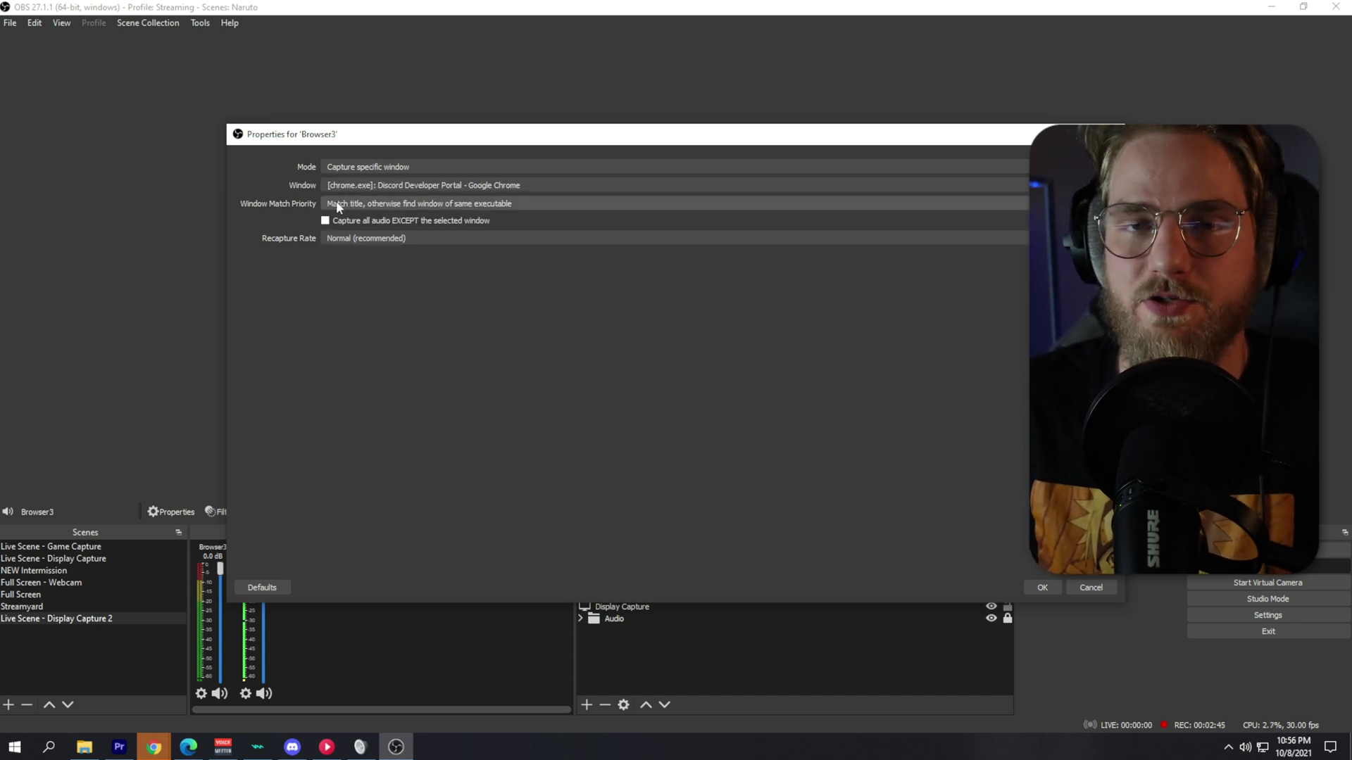
pyautogui.click(335, 202)
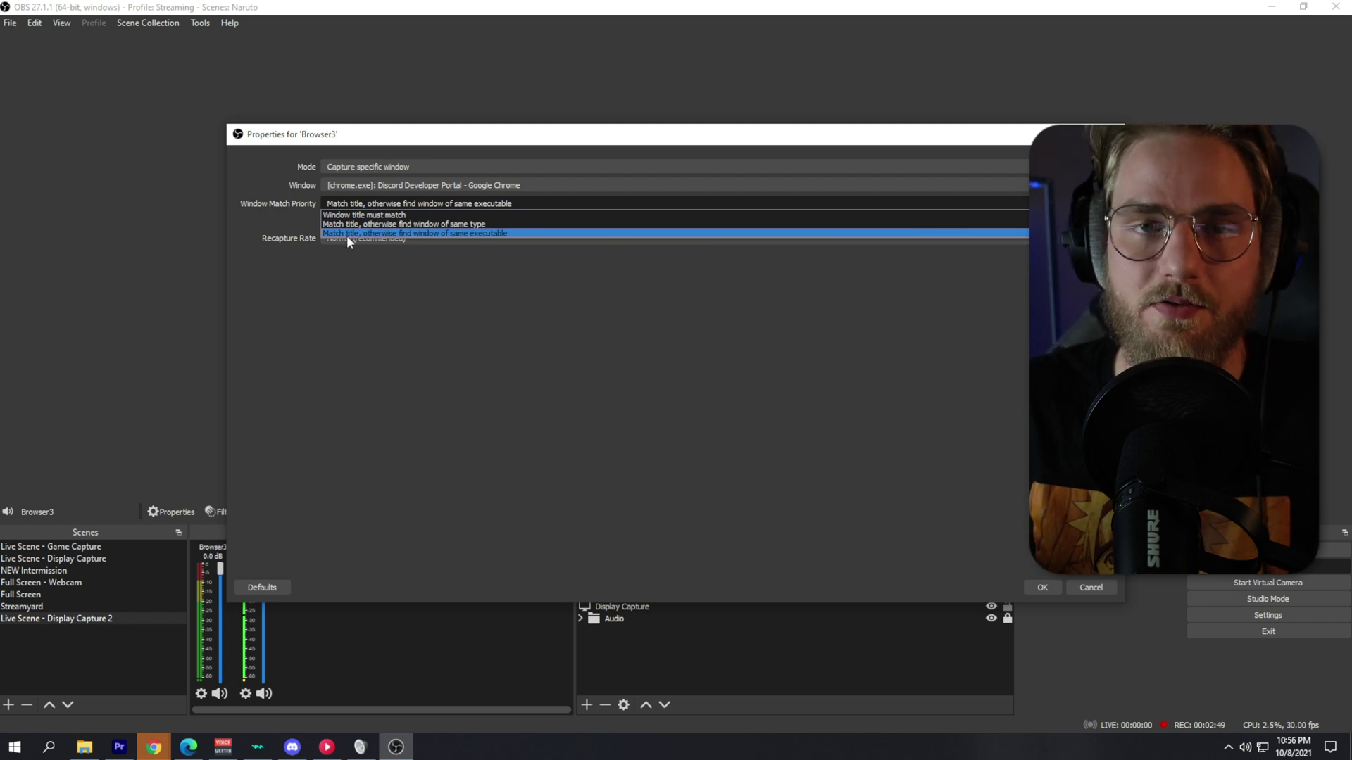
pyautogui.click(346, 234)
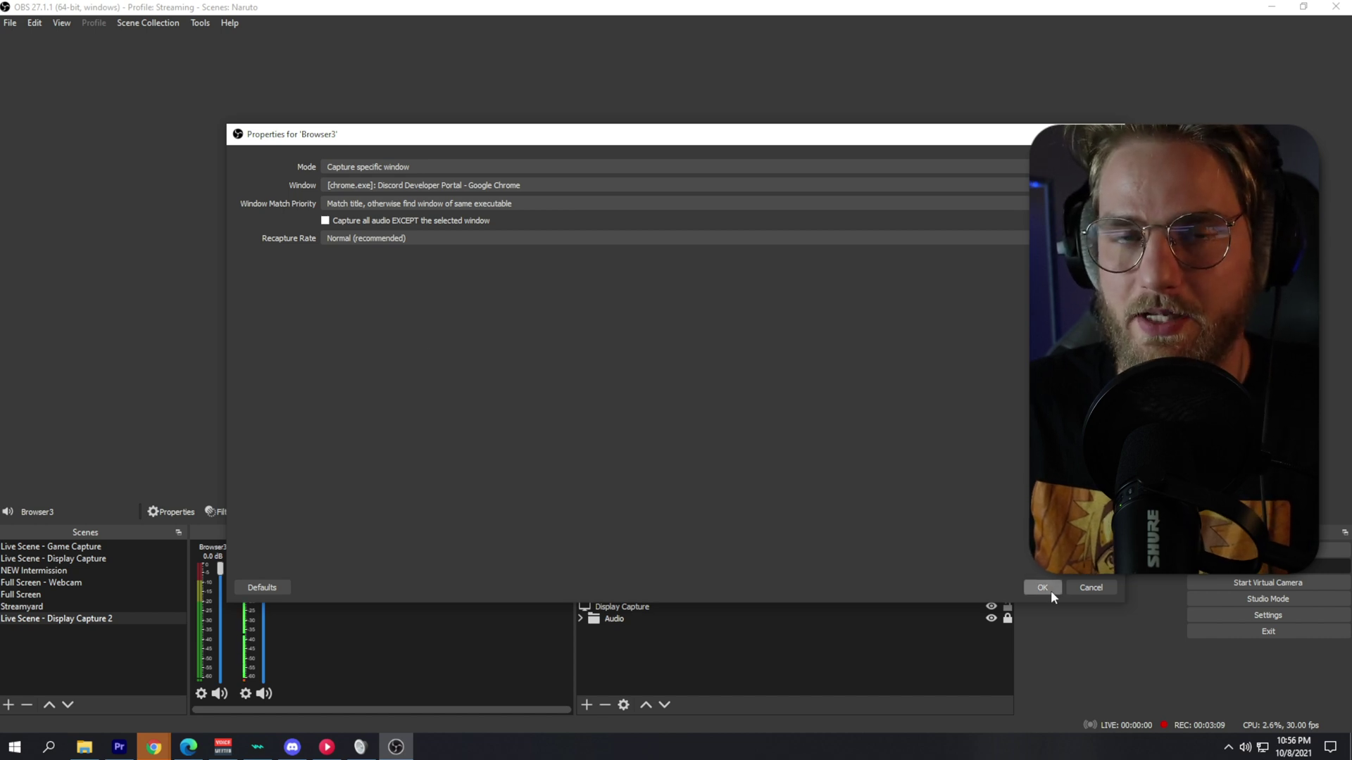
pyautogui.click(1051, 590)
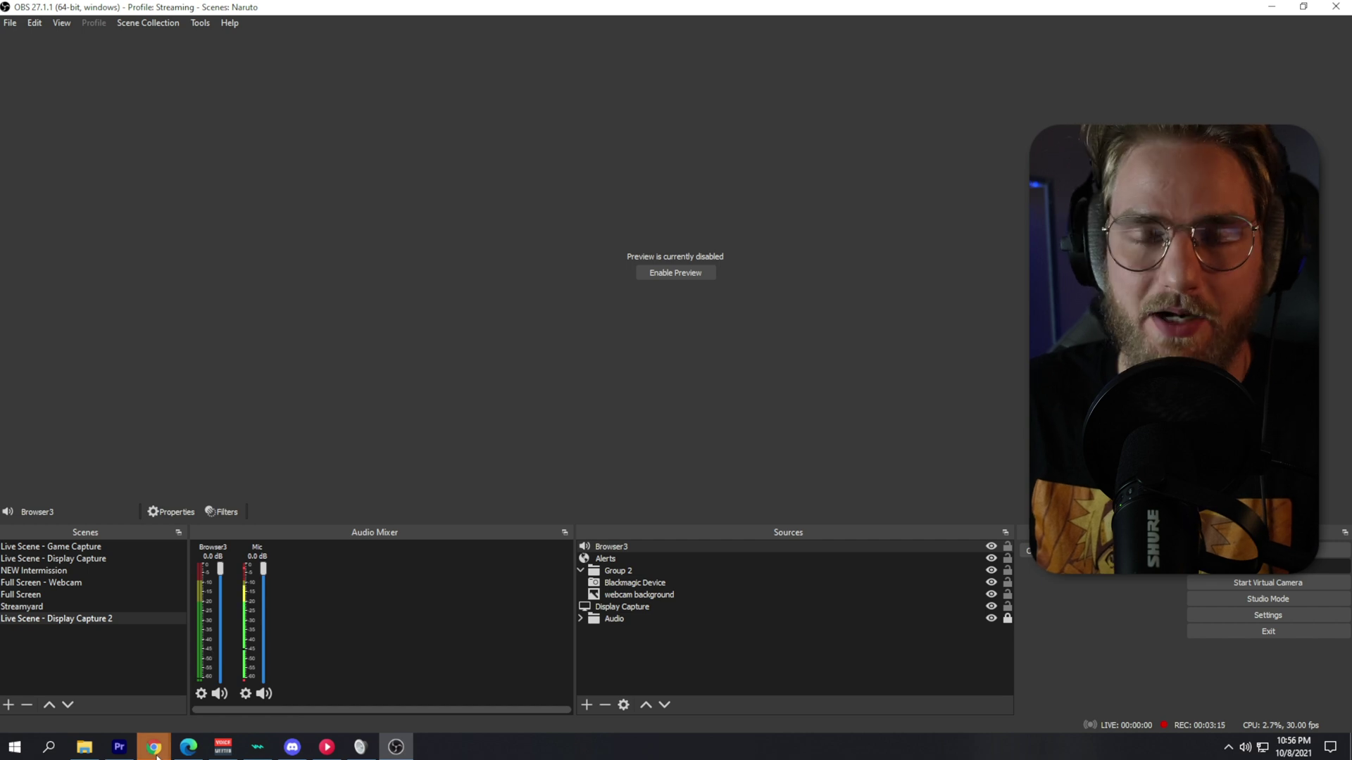
# - Load youtube in a new Chrome tab and play the channel's featured VoiceMeeter Alternative video
pyautogui.click(156, 756)
pyautogui.hotkey('ctrl', 't')
pyautogui.write('youtube')
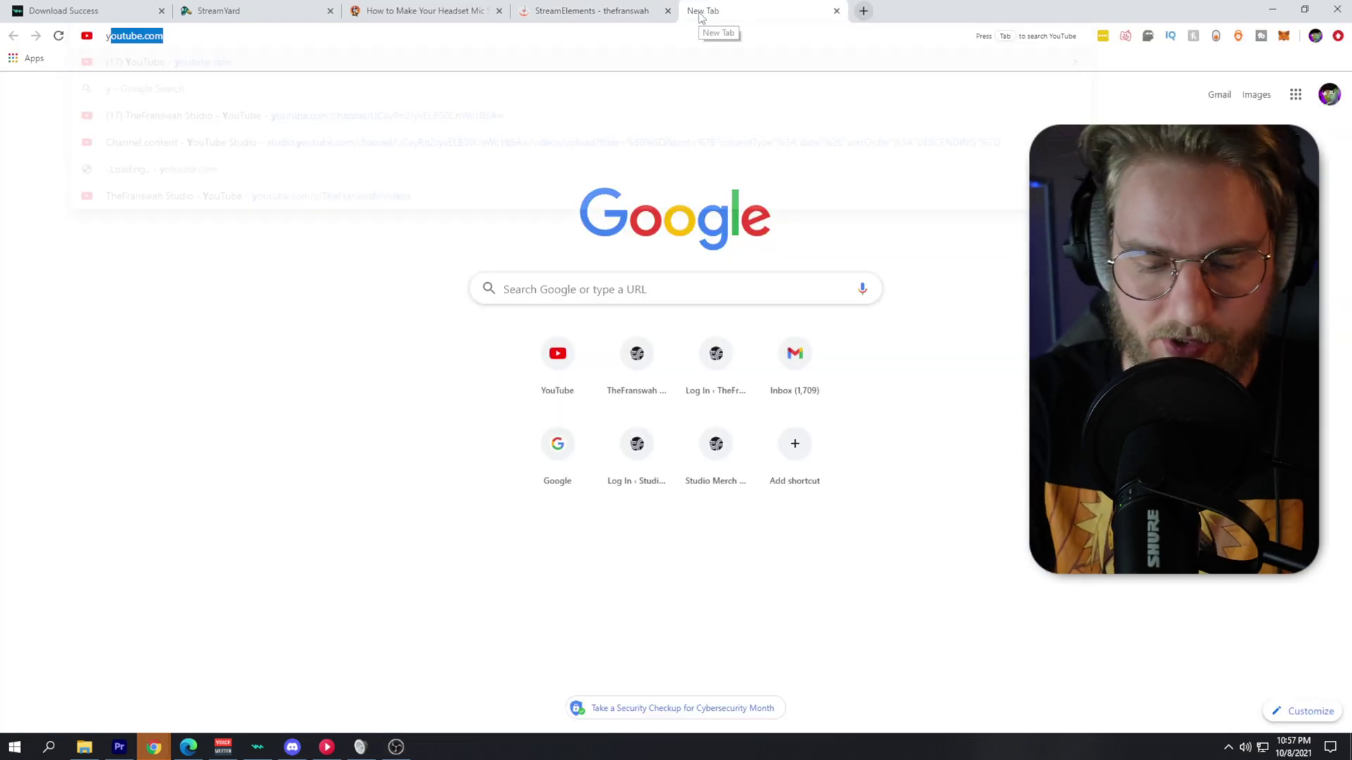
pyautogui.press('Return')
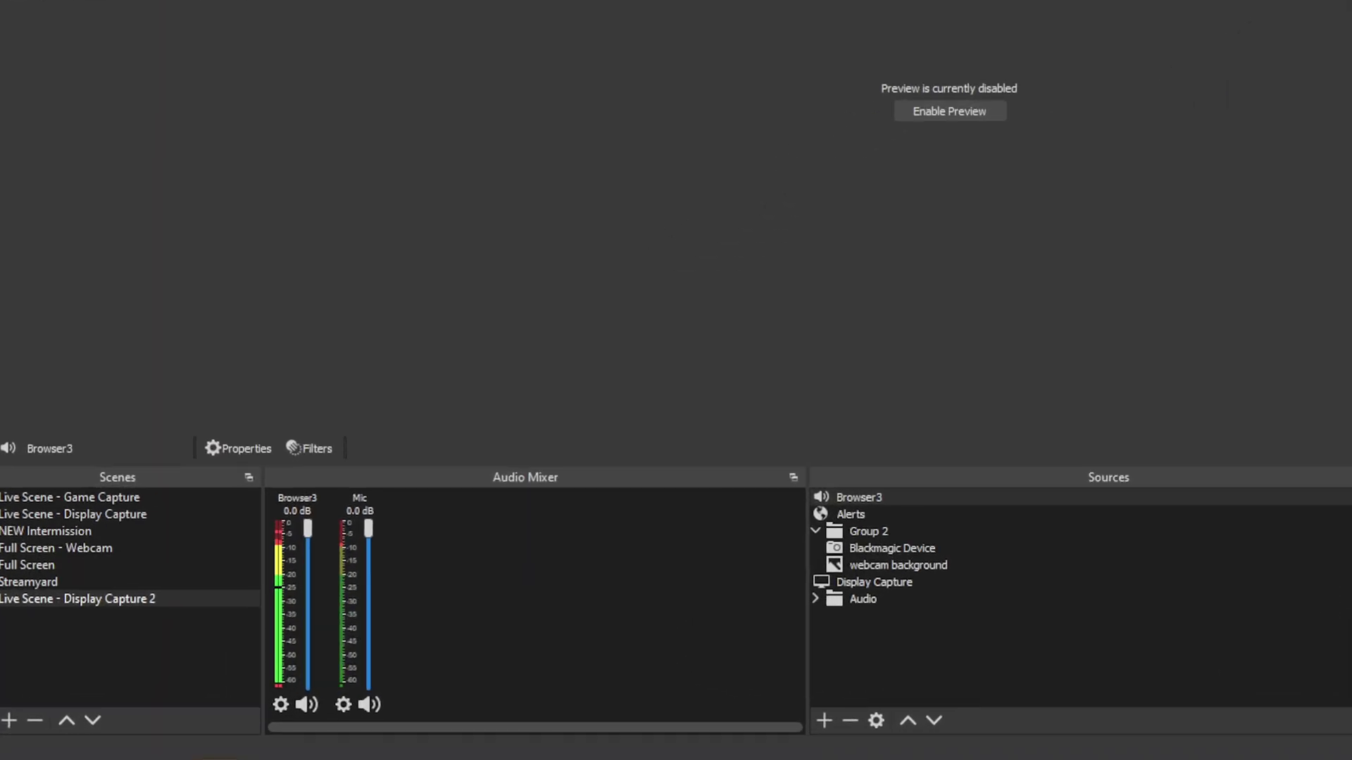
pyautogui.moveTo(507, 759)
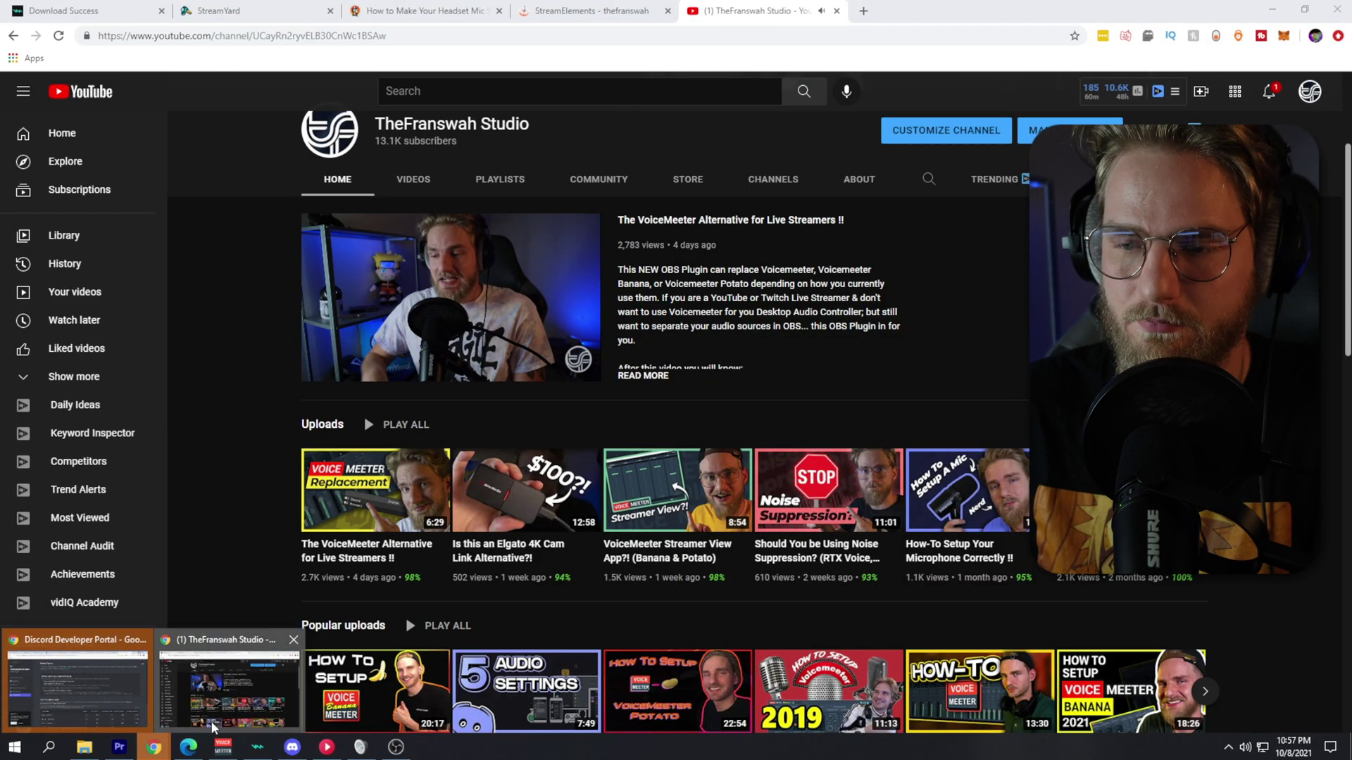
pyautogui.click(256, 688)
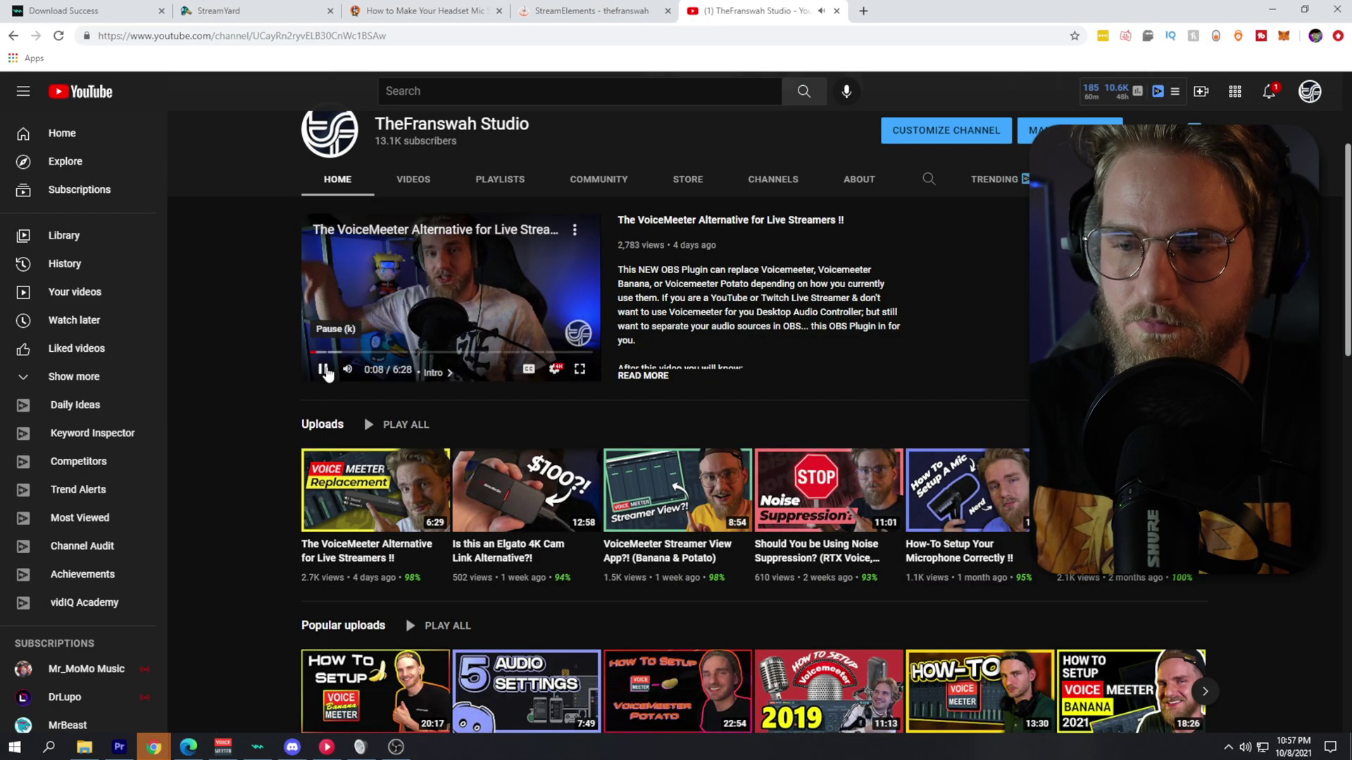
pyautogui.click(396, 747)
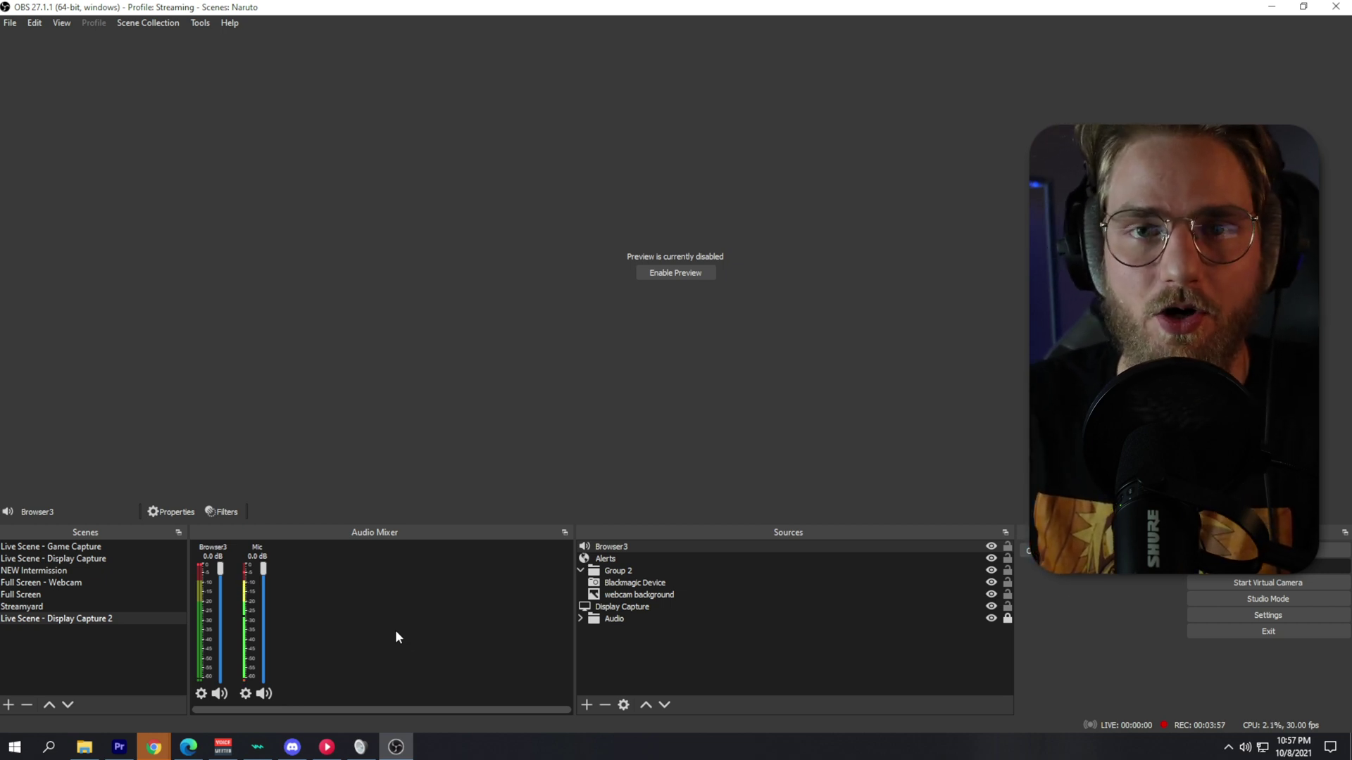
# - Add an Application Audio Output Capture source named Music
pyautogui.click(586, 705)
pyautogui.click(656, 417)
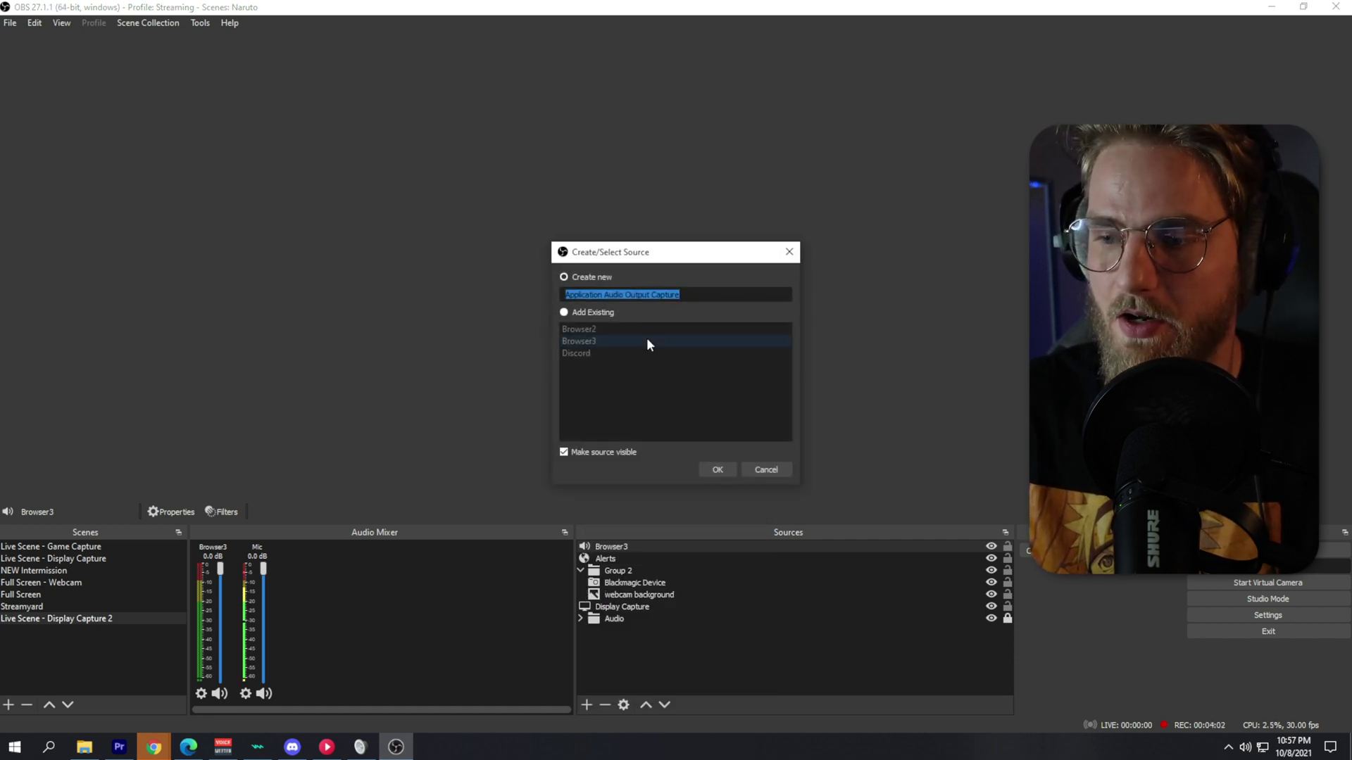
pyautogui.write('Music')
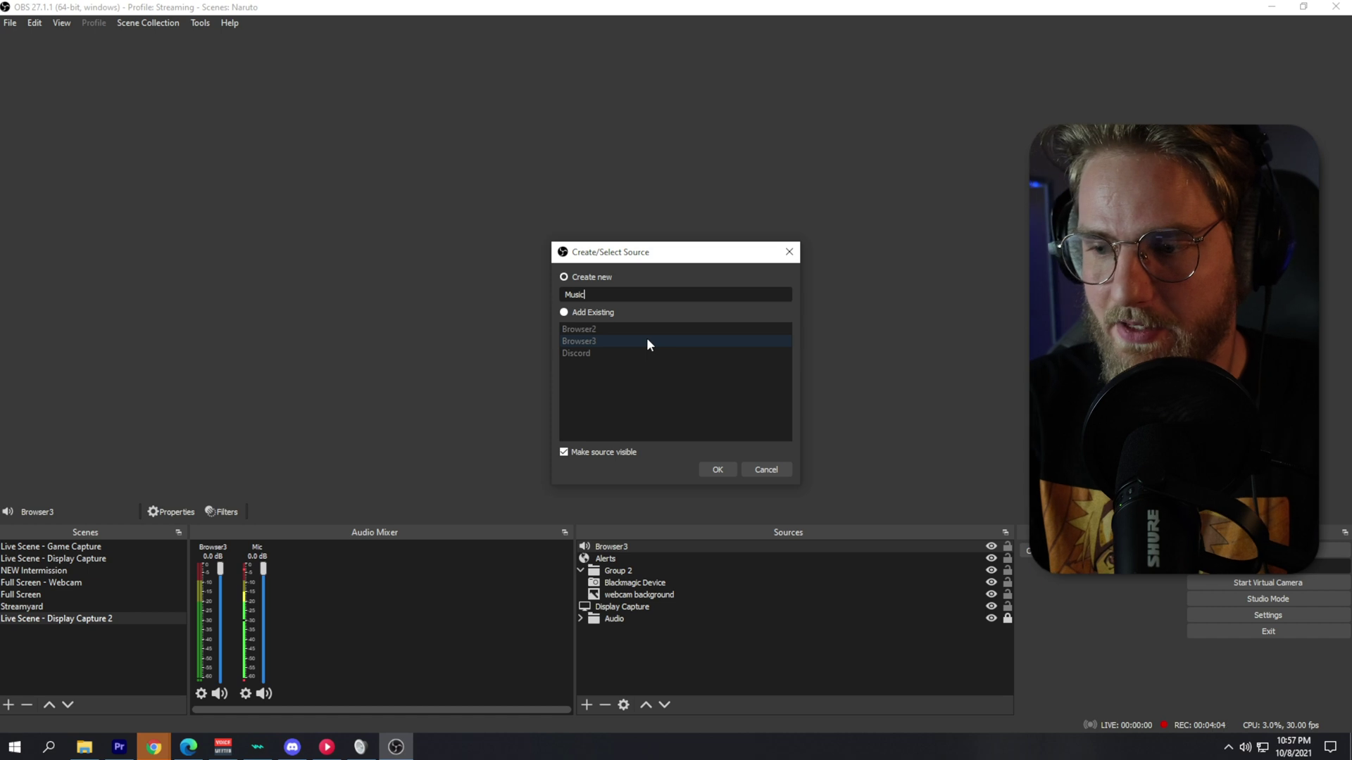
pyautogui.click(717, 469)
pyautogui.press('Return')
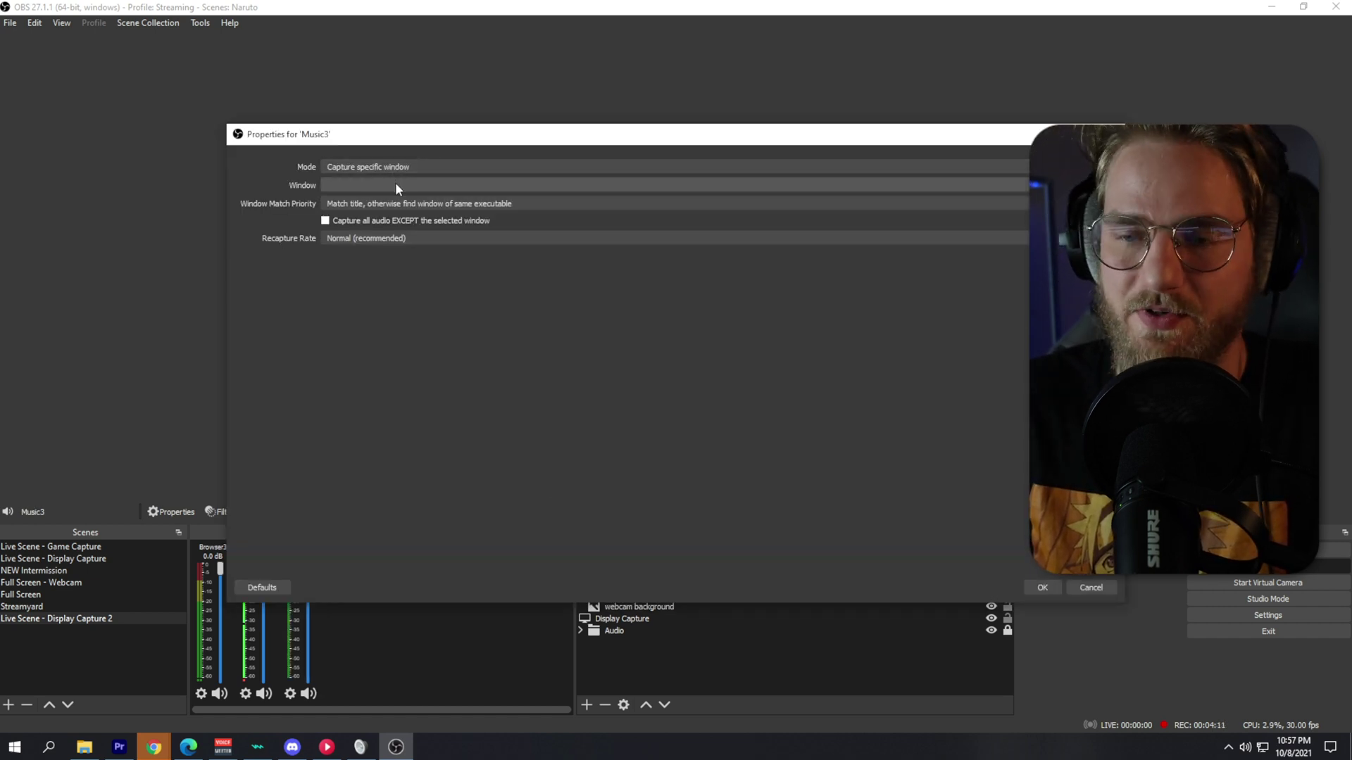
# - Set it to capture the YouTube Music Desktop App window, keeping the default match priority
pyautogui.click(397, 189)
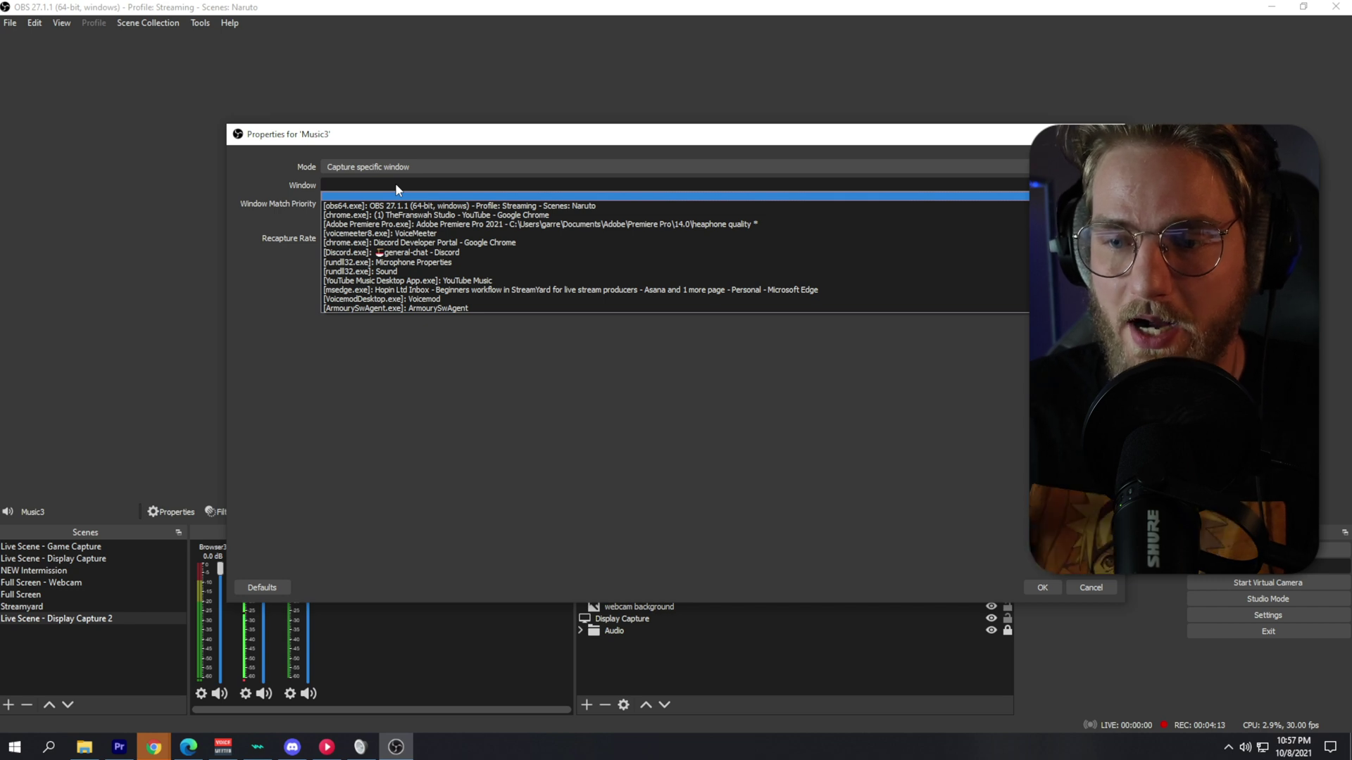
pyautogui.click(403, 282)
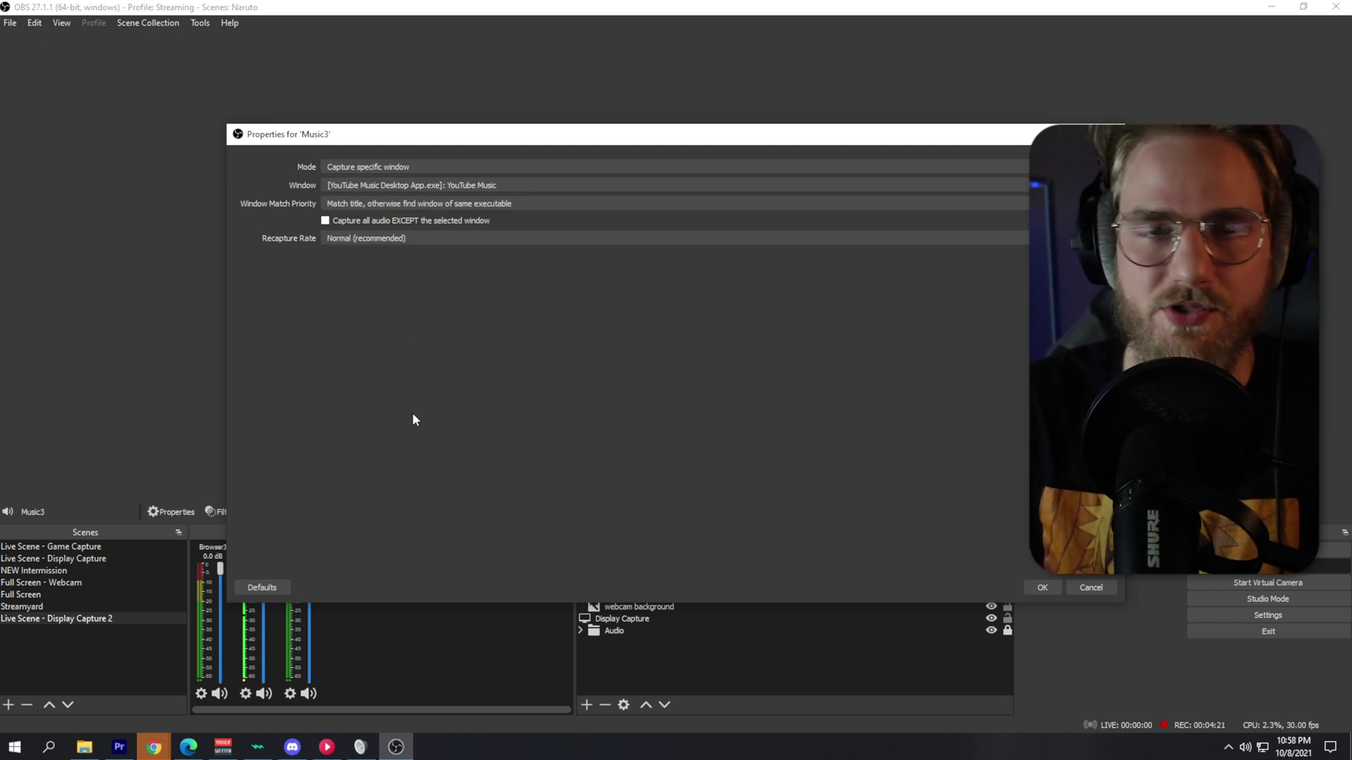
pyautogui.click(337, 204)
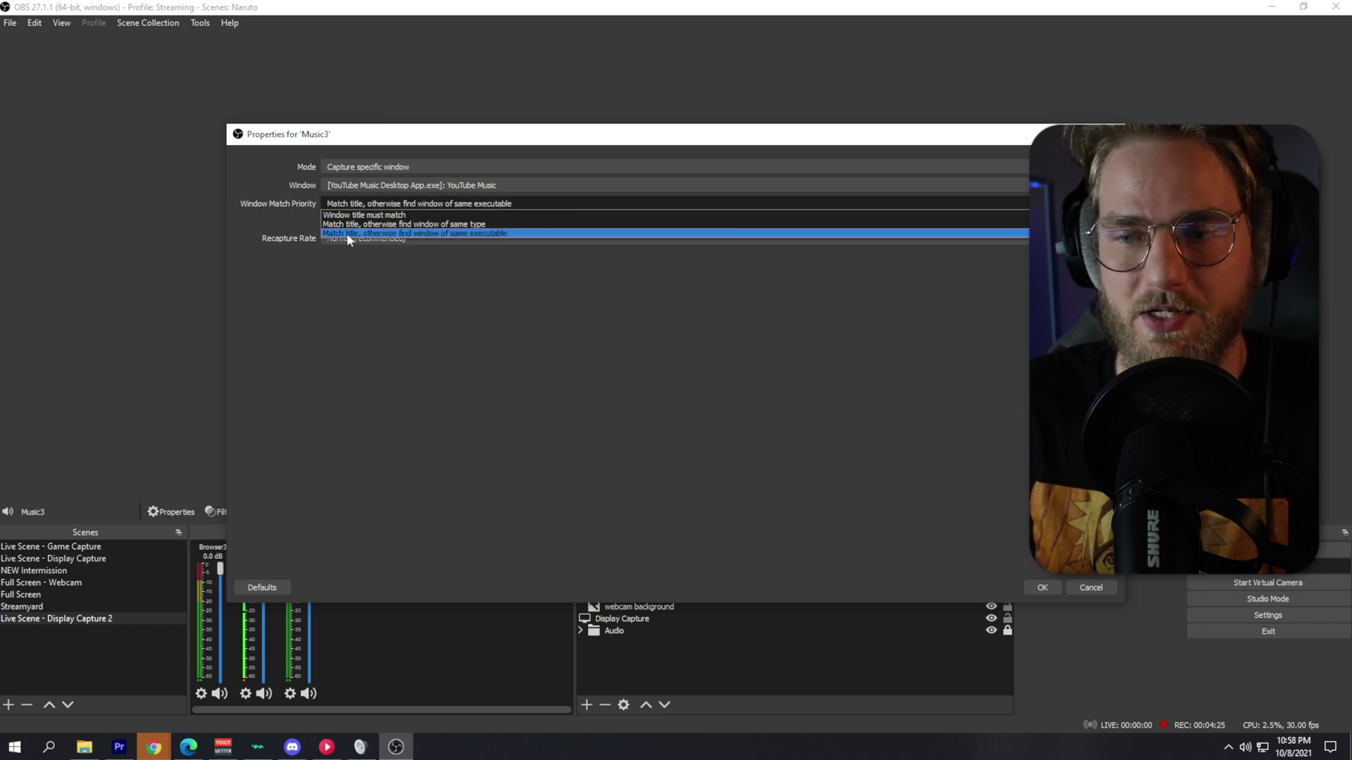
pyautogui.click(349, 232)
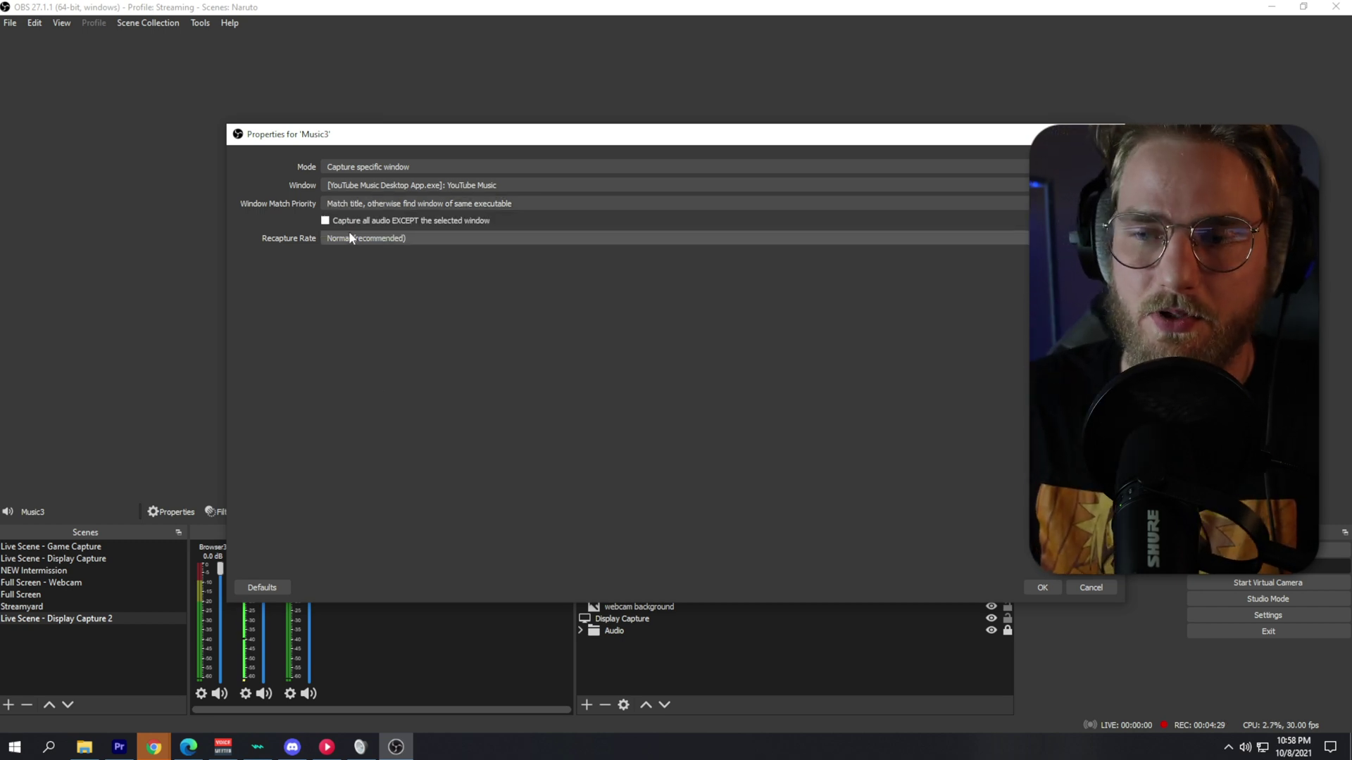
pyautogui.click(1045, 588)
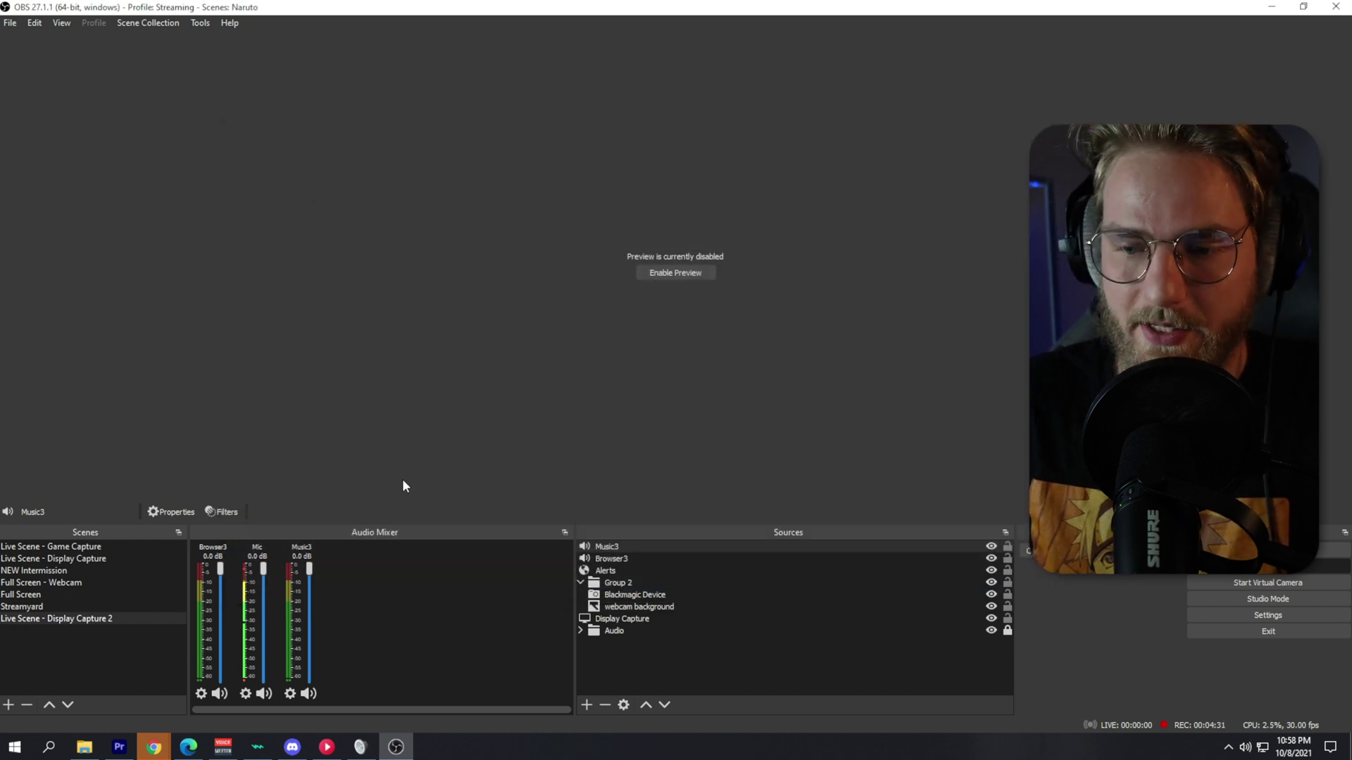
pyautogui.click(327, 747)
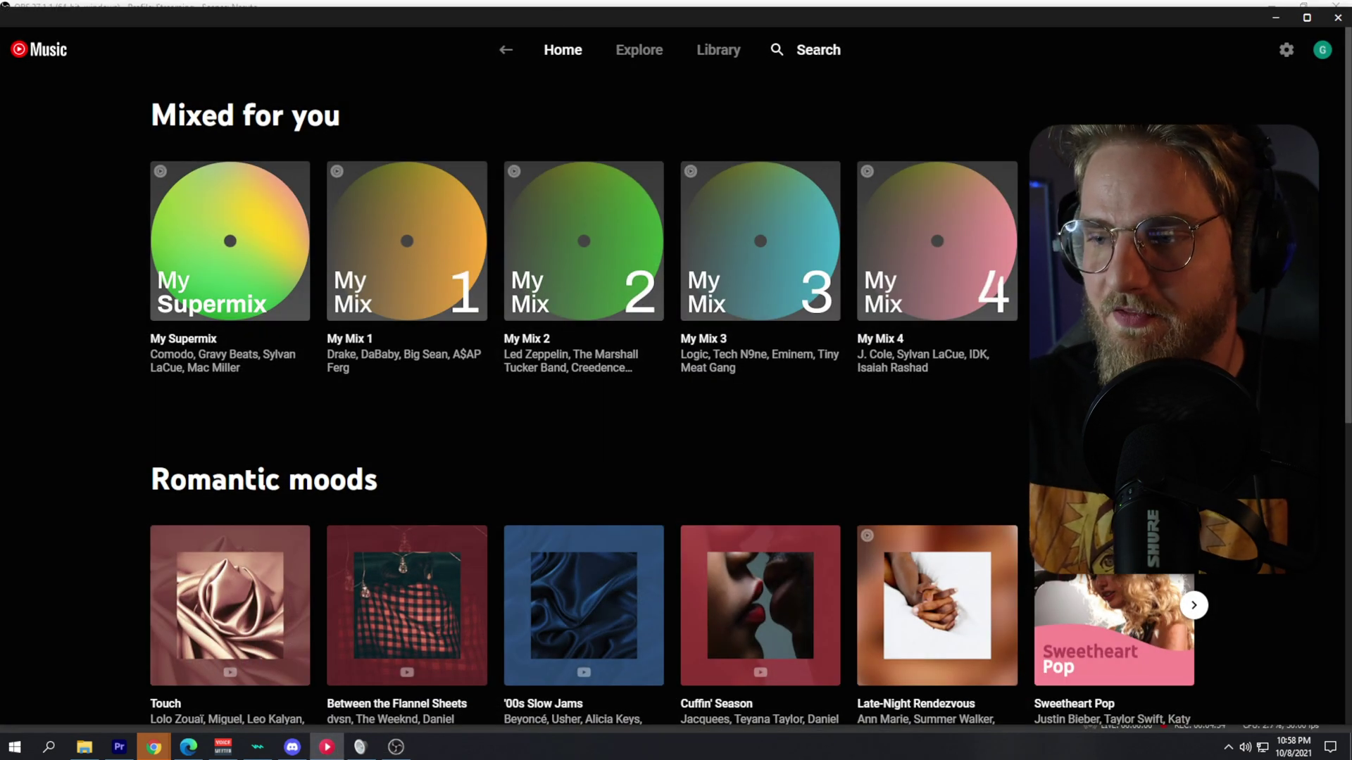
# - Search YouTube Music for gravy beats
pyautogui.click(817, 52)
pyautogui.write('gravy')
pyautogui.click(640, 95)
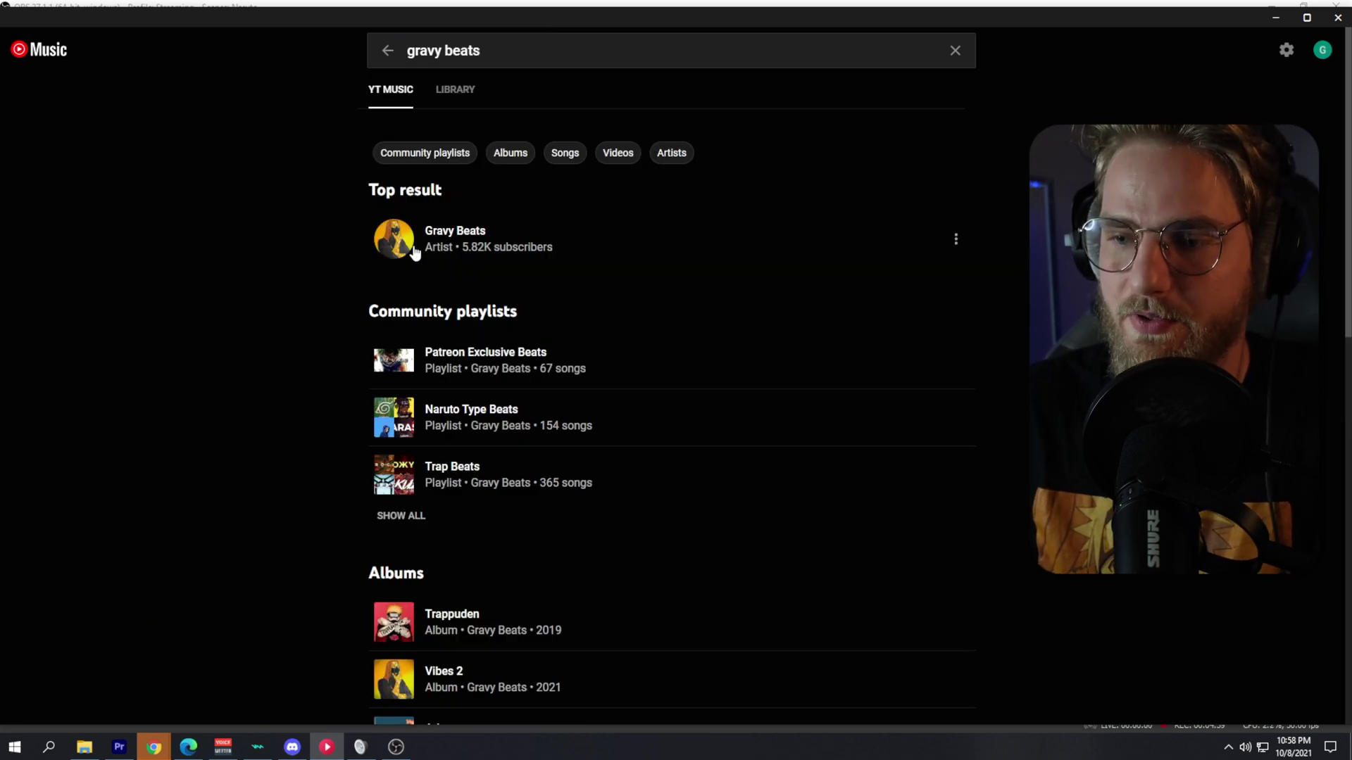
pyautogui.click(404, 750)
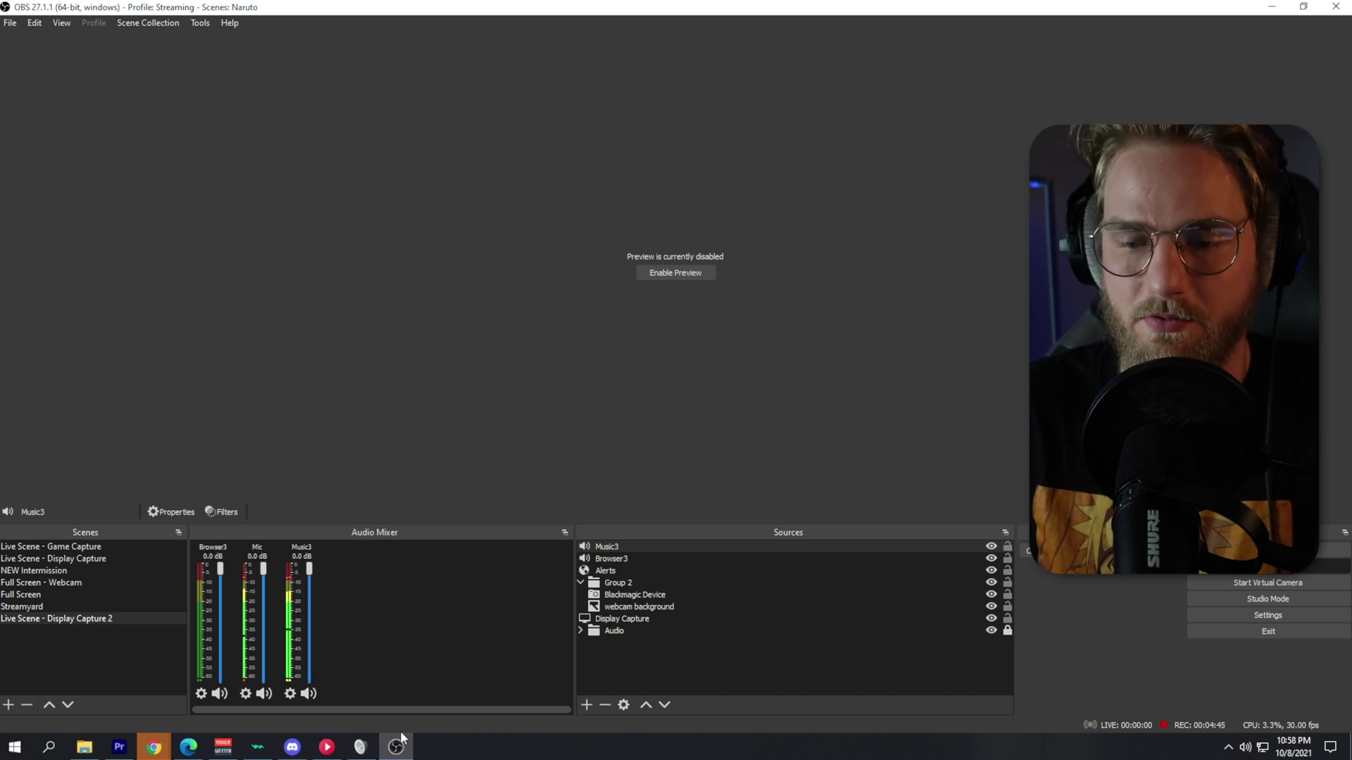
# - Pause the Konoha track by Gravy Beats and return to OBS
pyautogui.click(326, 748)
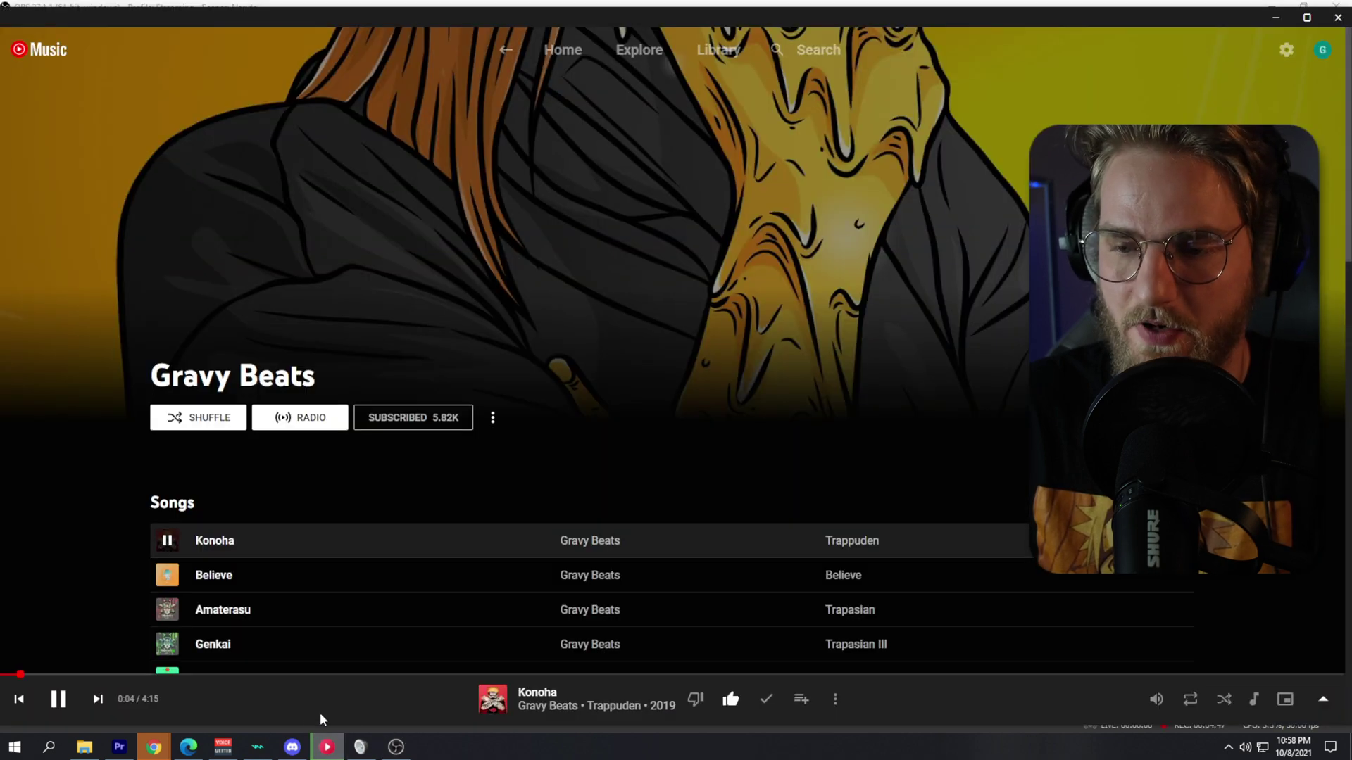
pyautogui.click(58, 699)
pyautogui.click(396, 747)
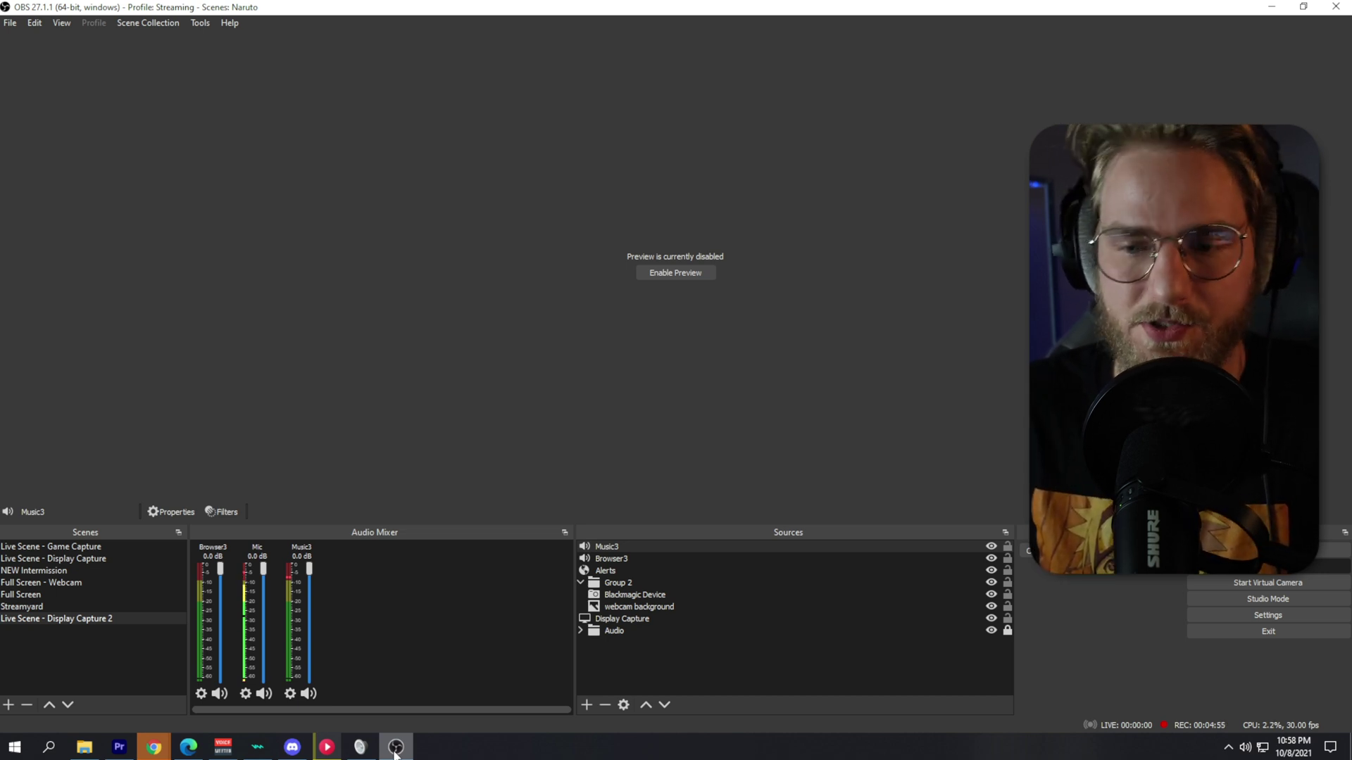
# - Add an Application Audio Output Capture source named 'Communications - discord'
pyautogui.click(590, 710)
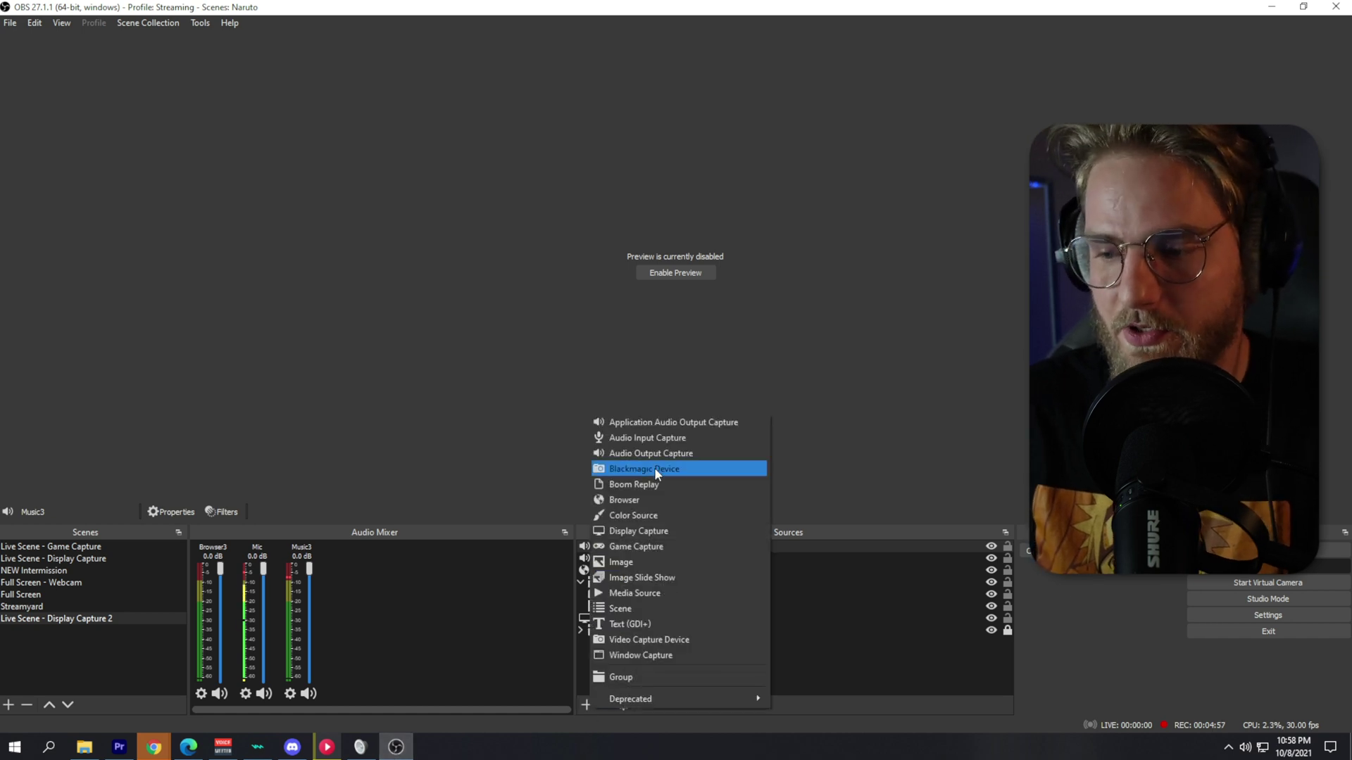
pyautogui.click(651, 418)
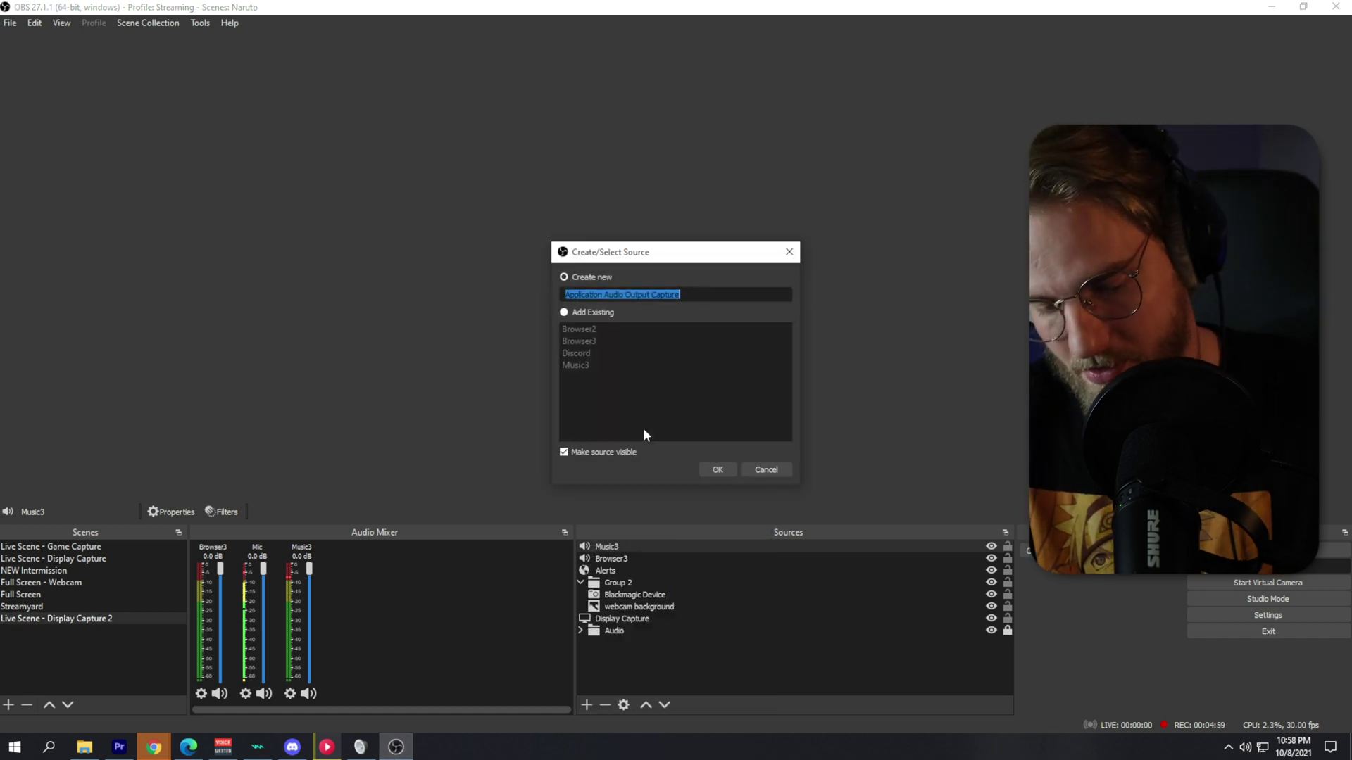
pyautogui.write('Communication')
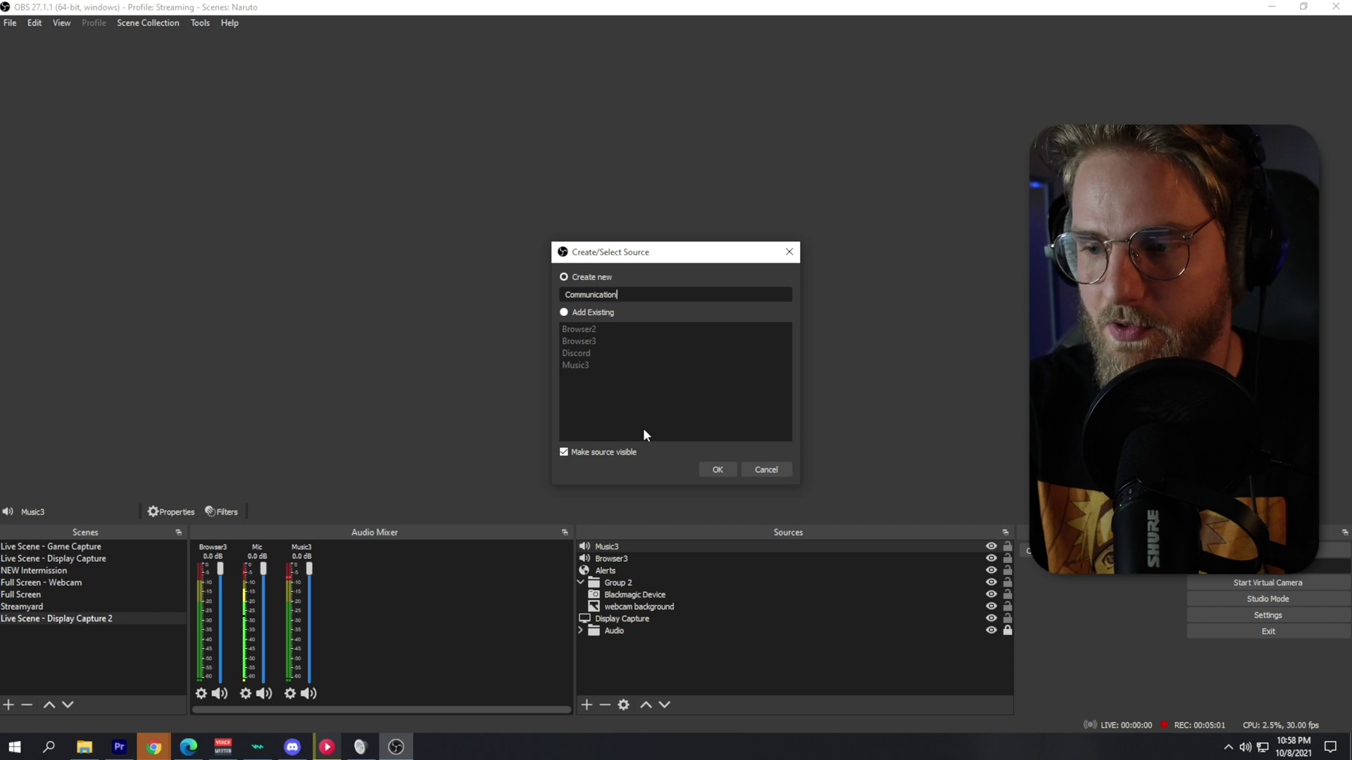
pyautogui.write('s - ')
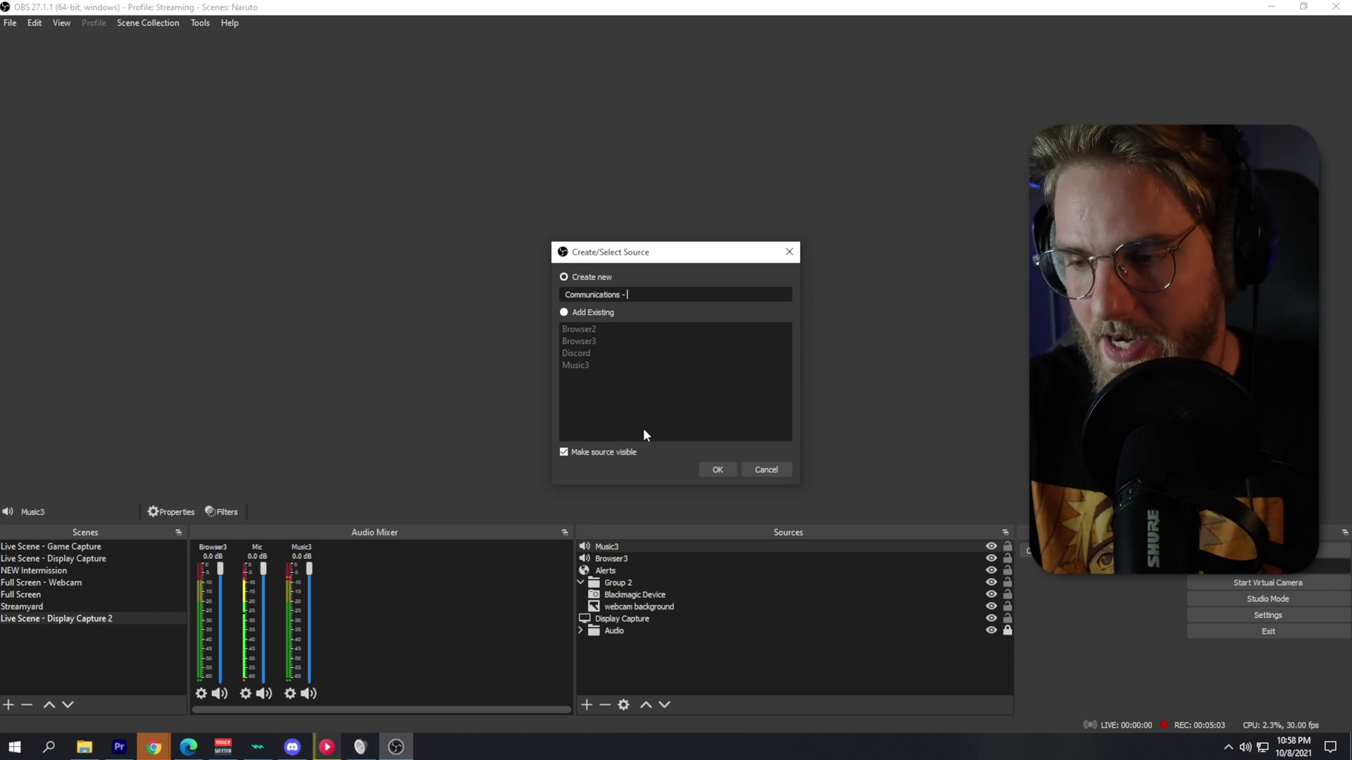
pyautogui.write('discord')
pyautogui.press('Return')
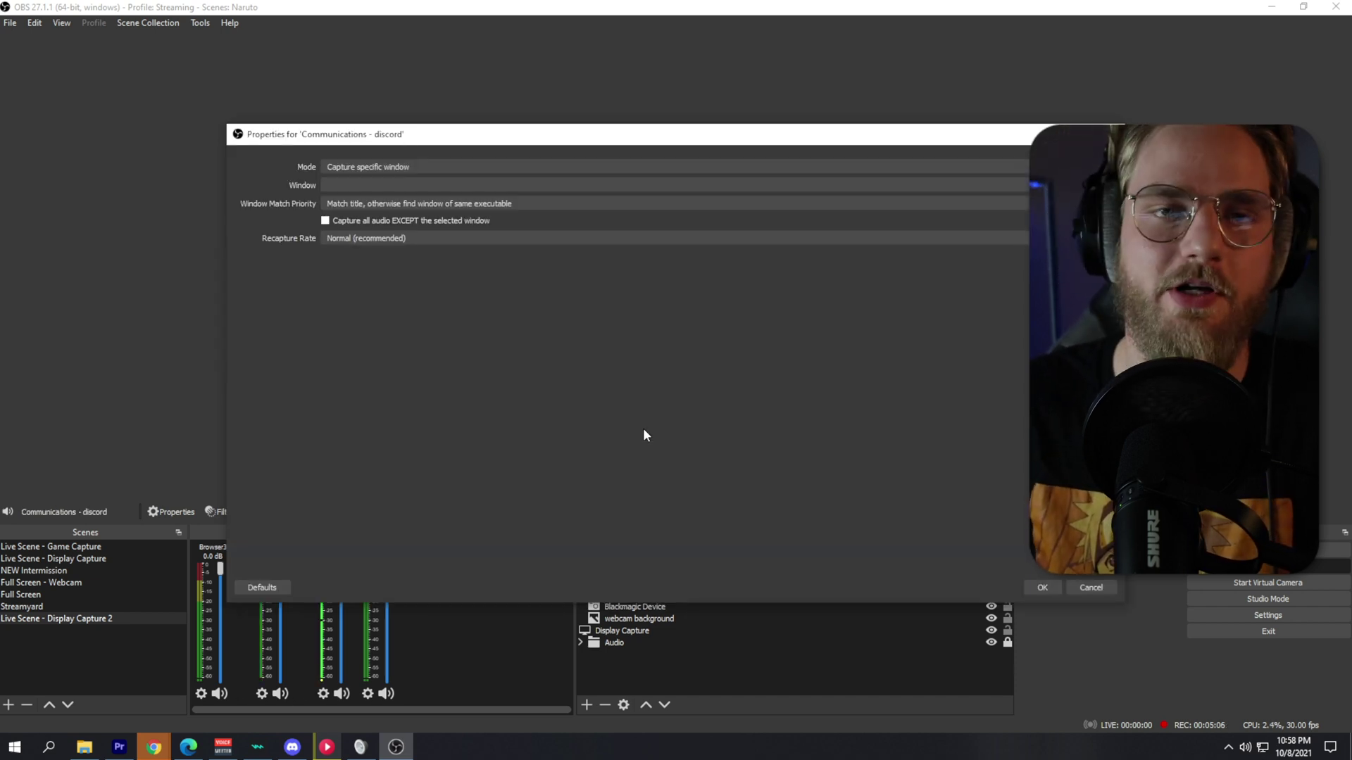
# - Point it at the Discord general-chat window with the default match priority
pyautogui.click(421, 187)
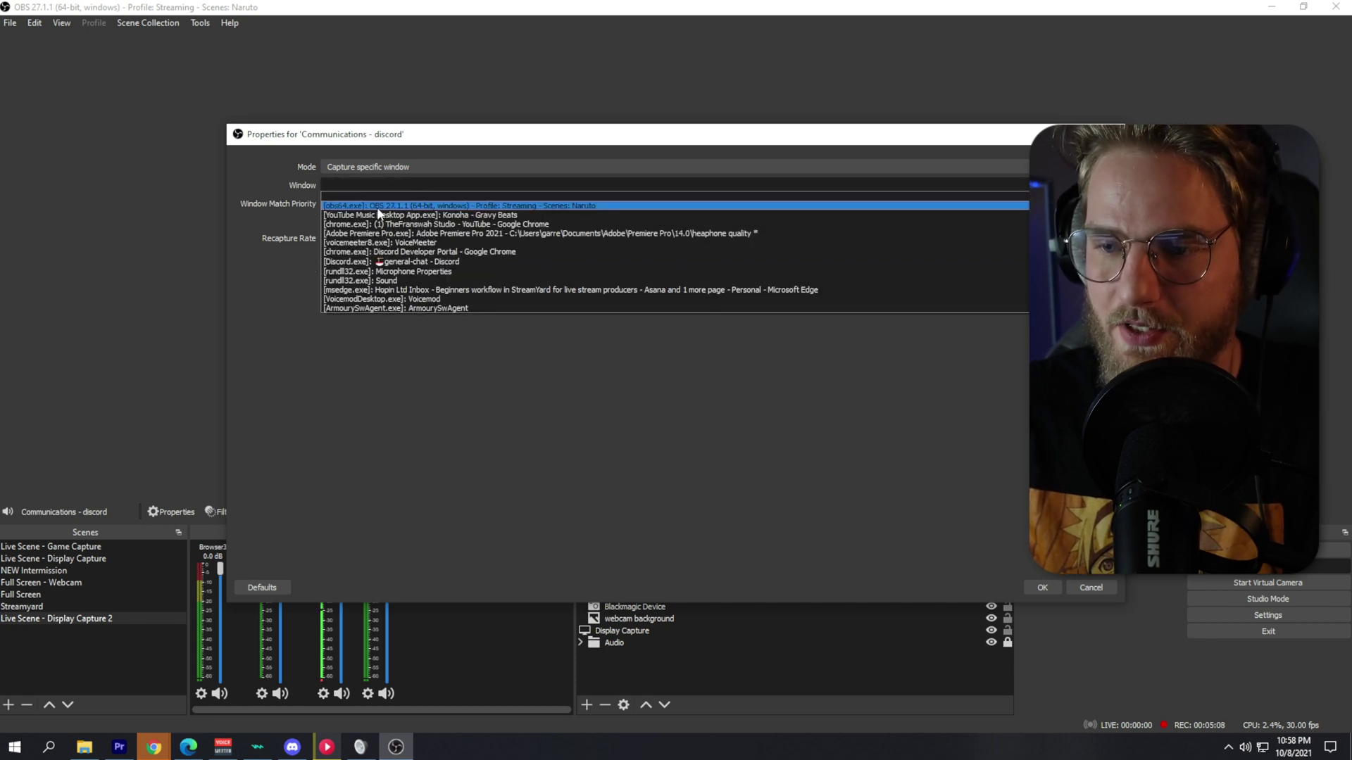
pyautogui.click(348, 257)
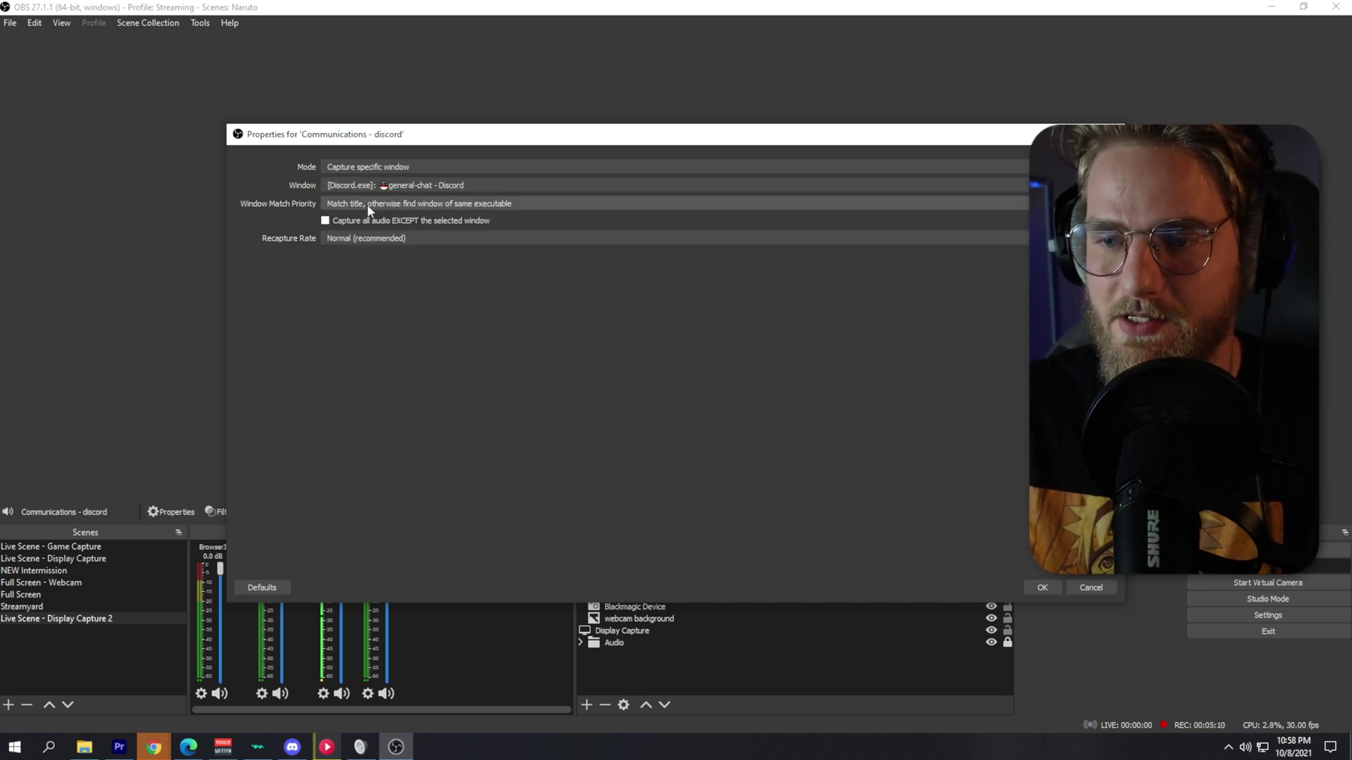
pyautogui.click(366, 204)
pyautogui.click(369, 233)
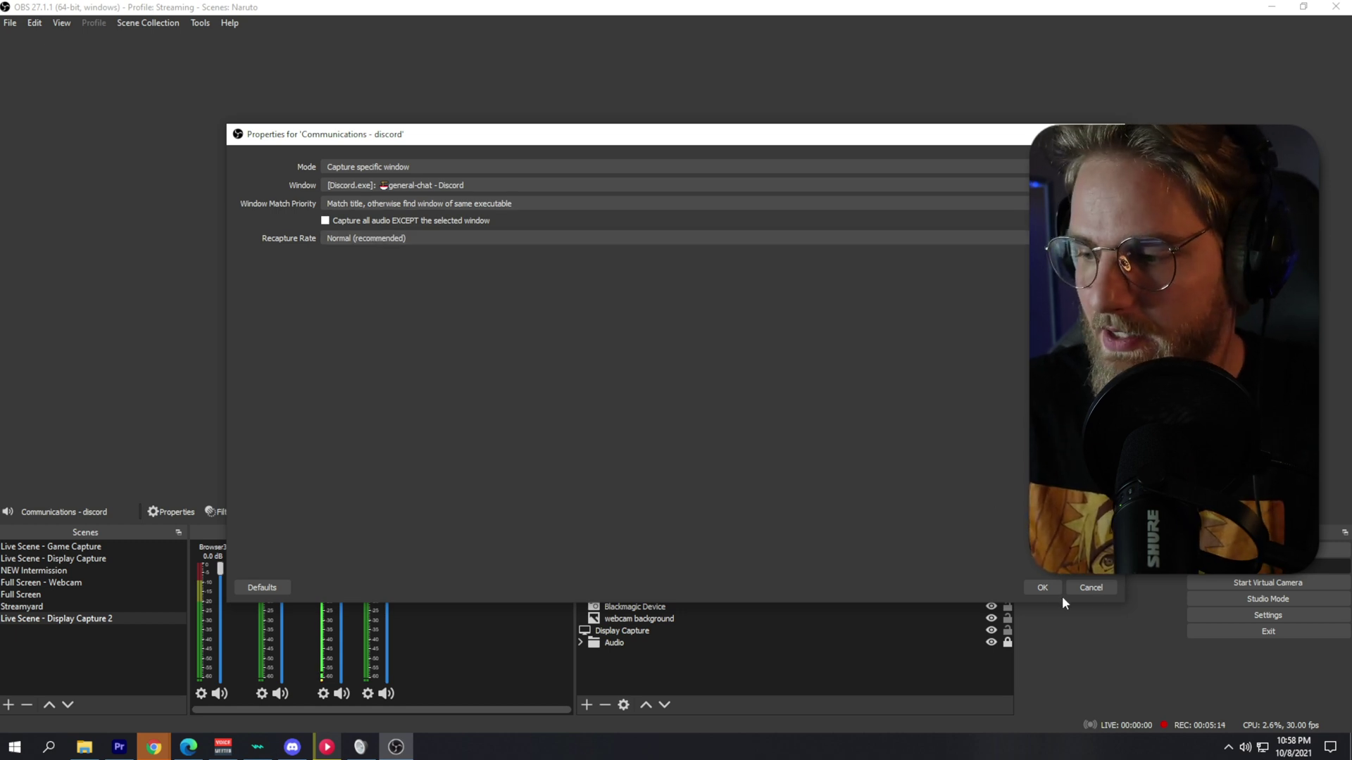
pyautogui.click(1041, 585)
# - Check Discord's Voice & Video settings, then return to OBS
pyautogui.click(292, 747)
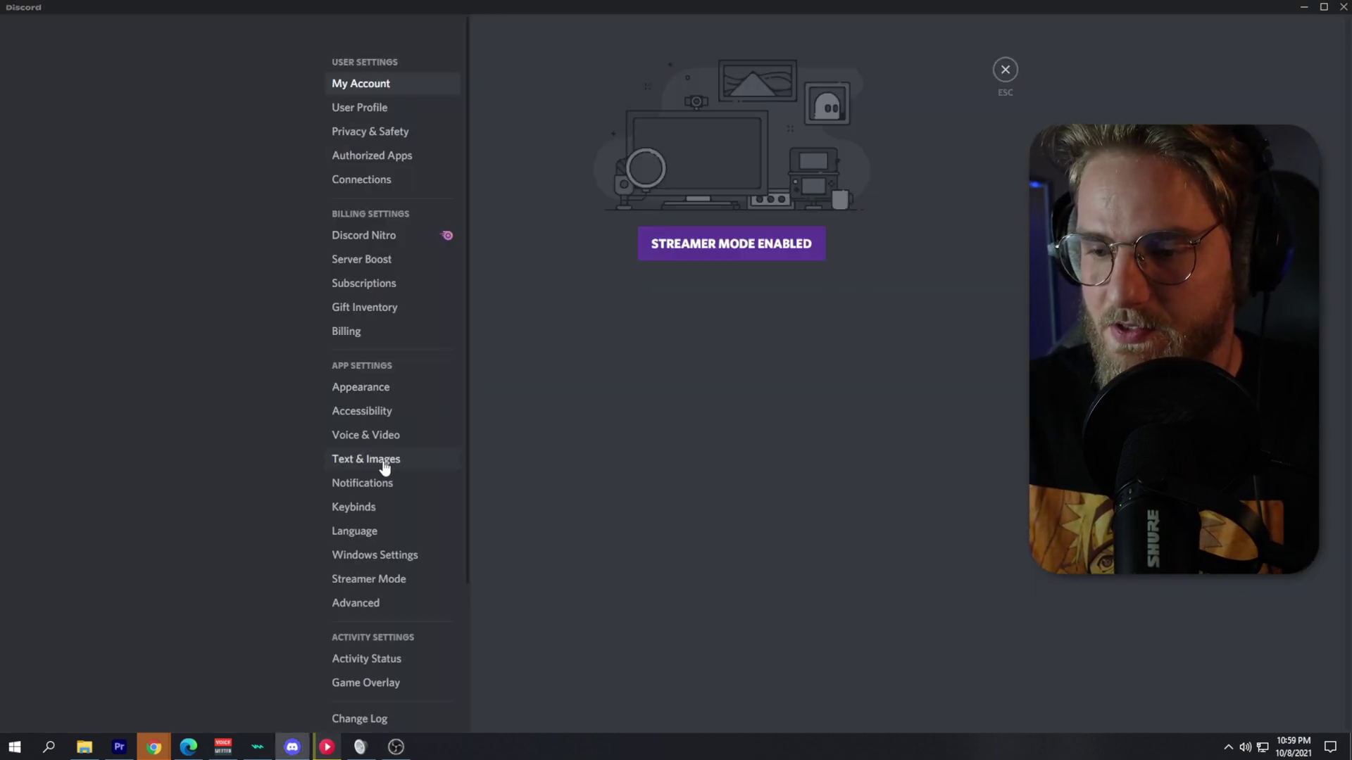
pyautogui.click(385, 436)
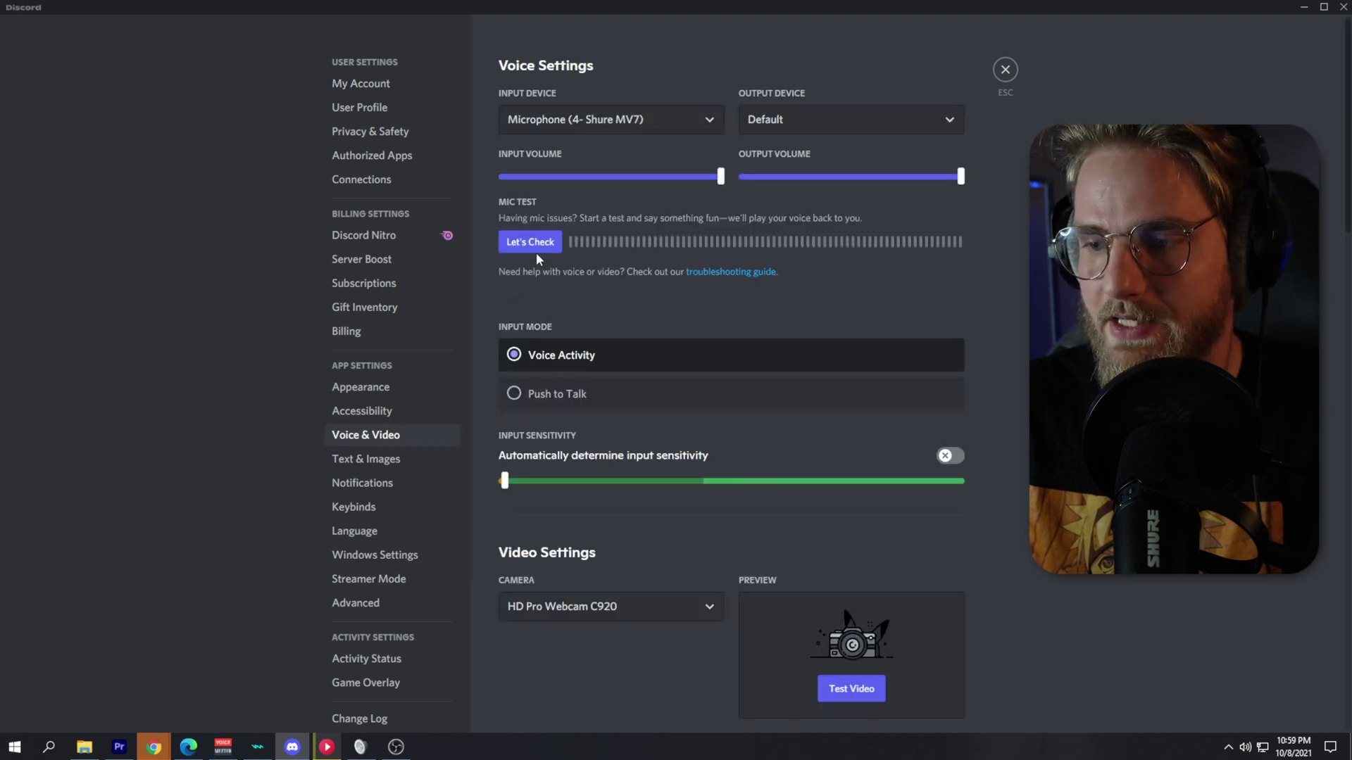
pyautogui.click(405, 747)
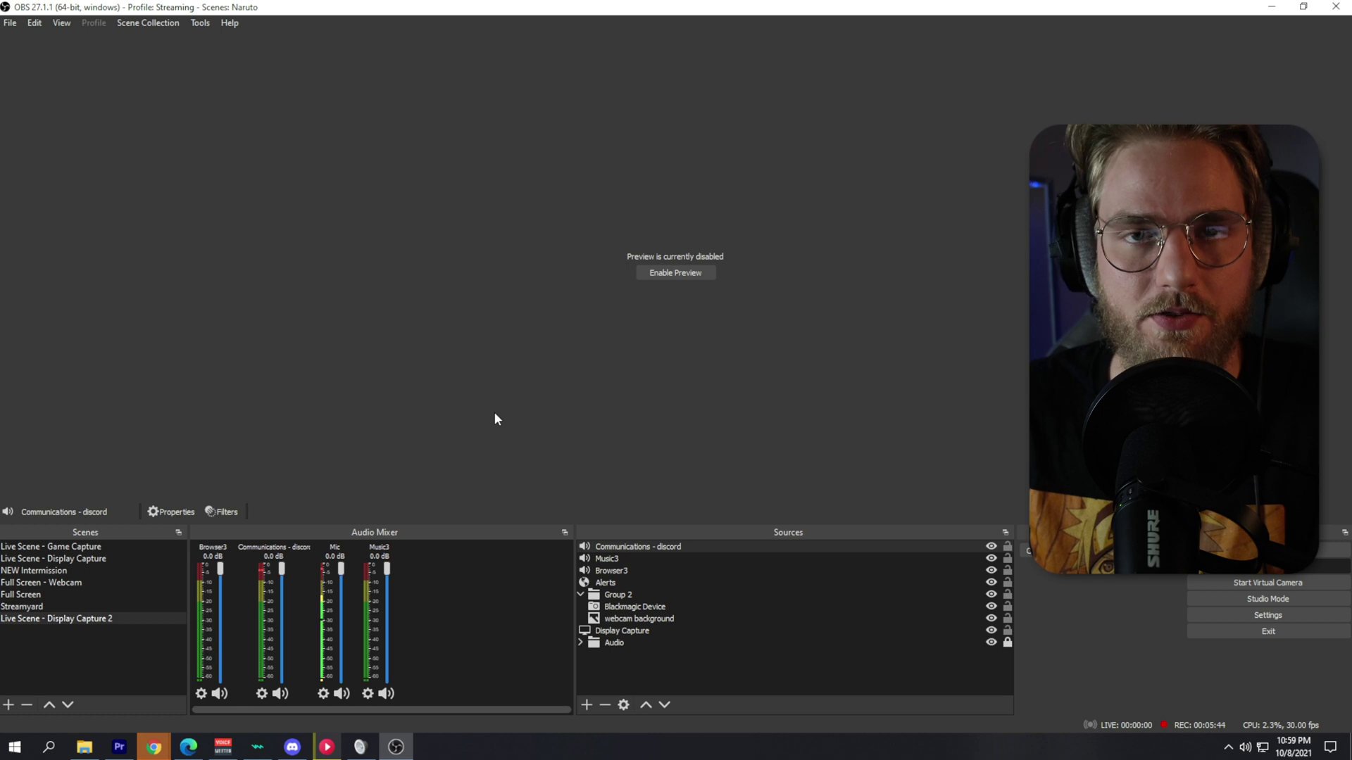
# - Enable Control audio via OBS in the Alerts source properties, then switch to StreamElements
pyautogui.rightClick(623, 582)
pyautogui.click(656, 574)
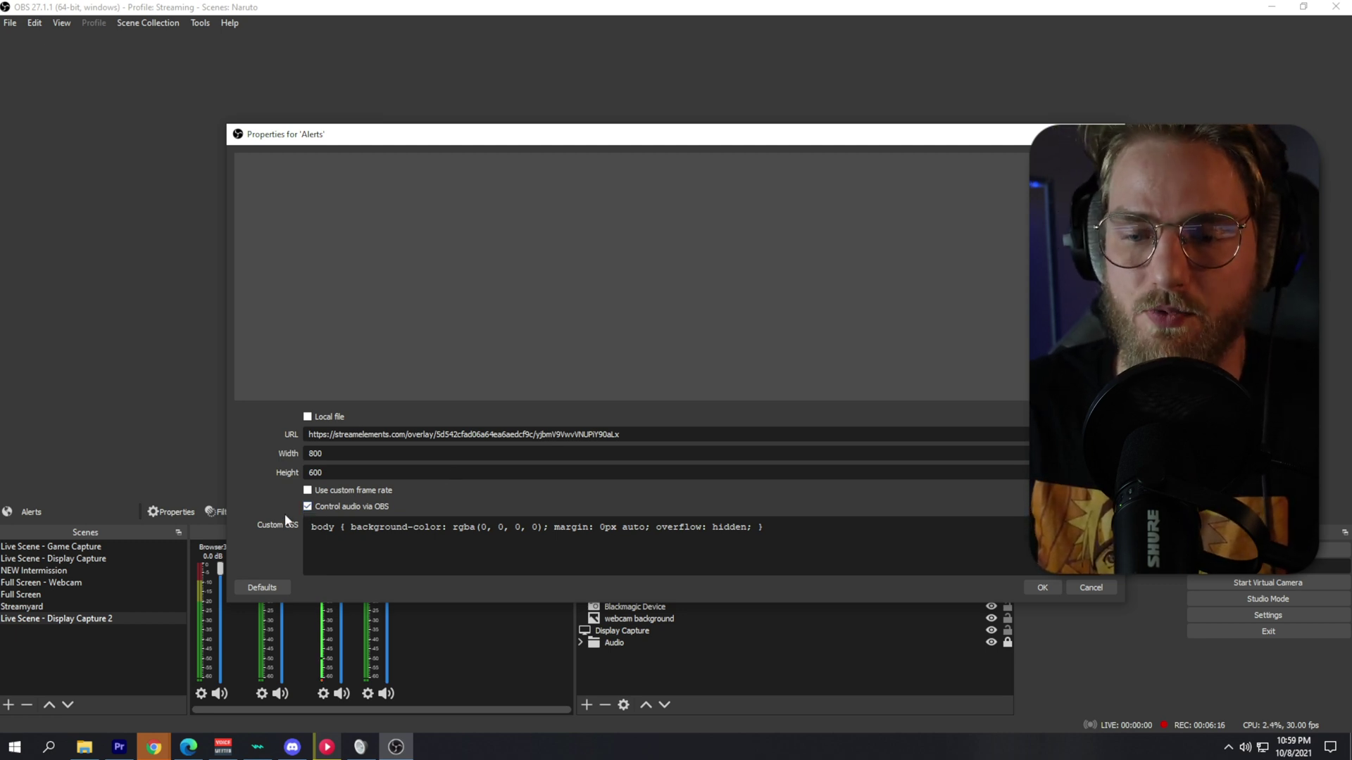
pyautogui.click(1049, 588)
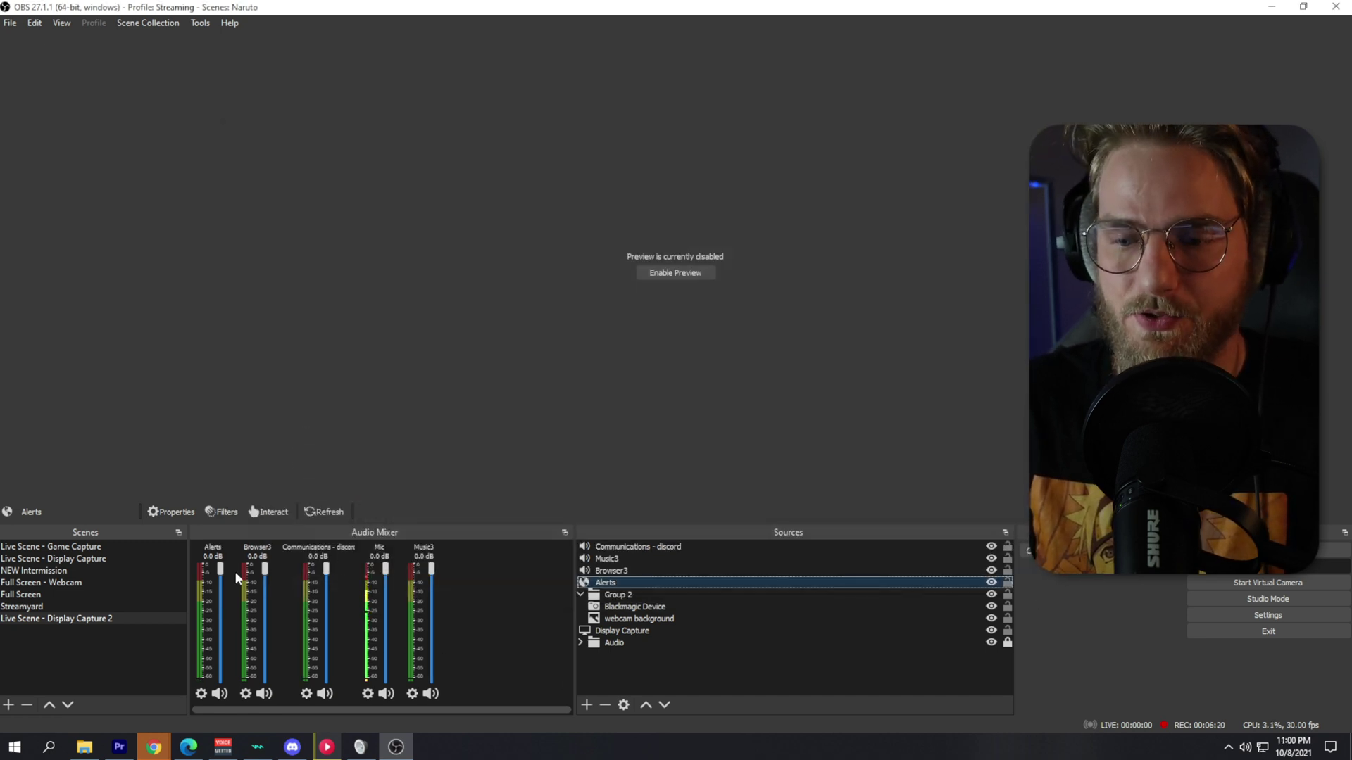
pyautogui.hotkey('alt', 'Tab')
pyautogui.hotkey('ctrl', 'shift', 'Tab')
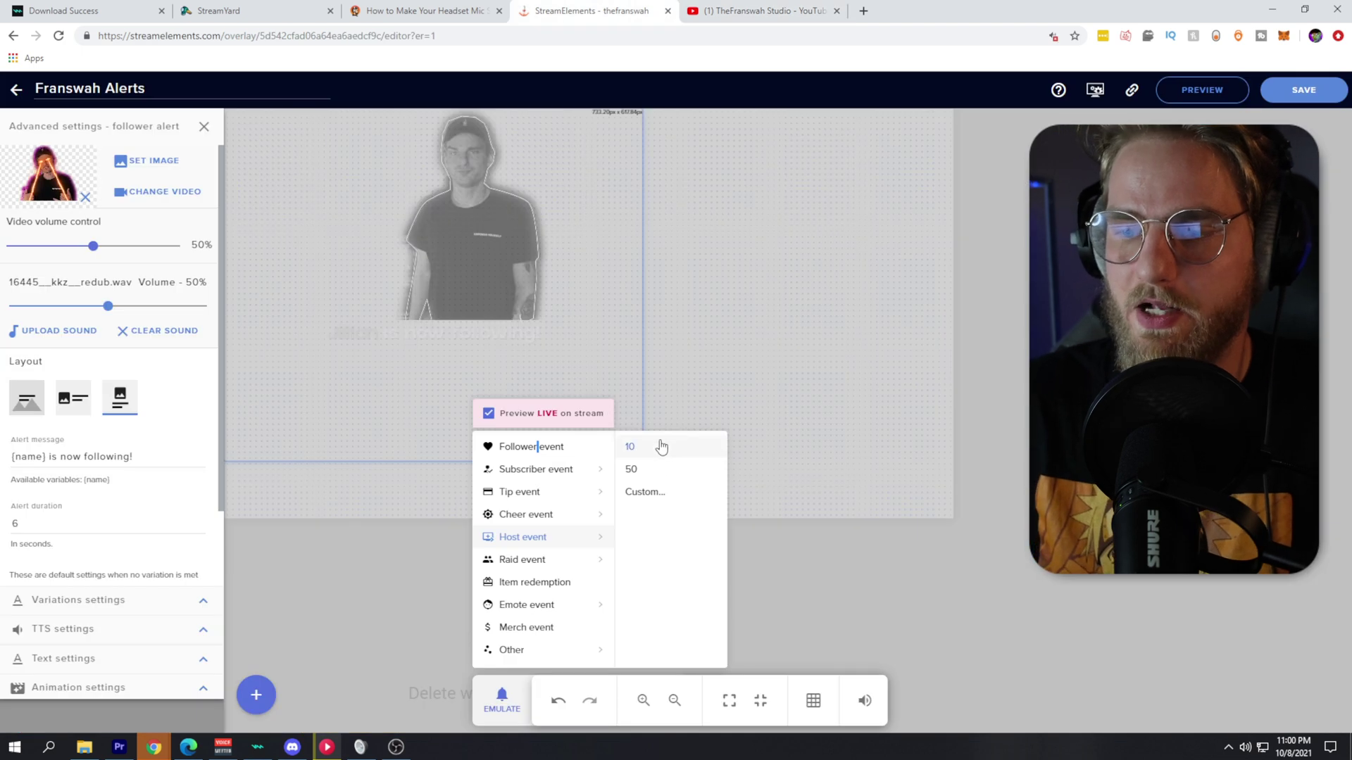
# - Emulate a Follower event to play a test alert in the StreamElements overlay
pyautogui.click(533, 449)
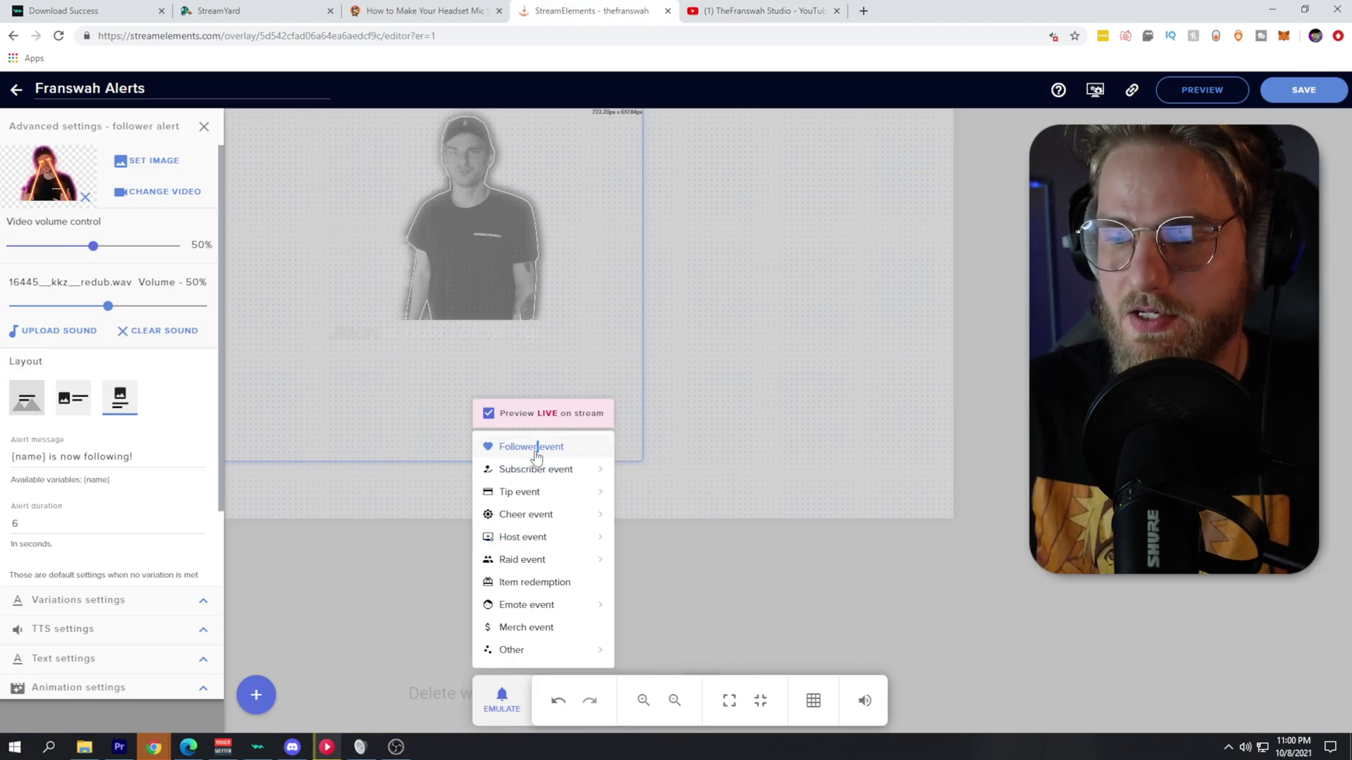
pyautogui.click(396, 747)
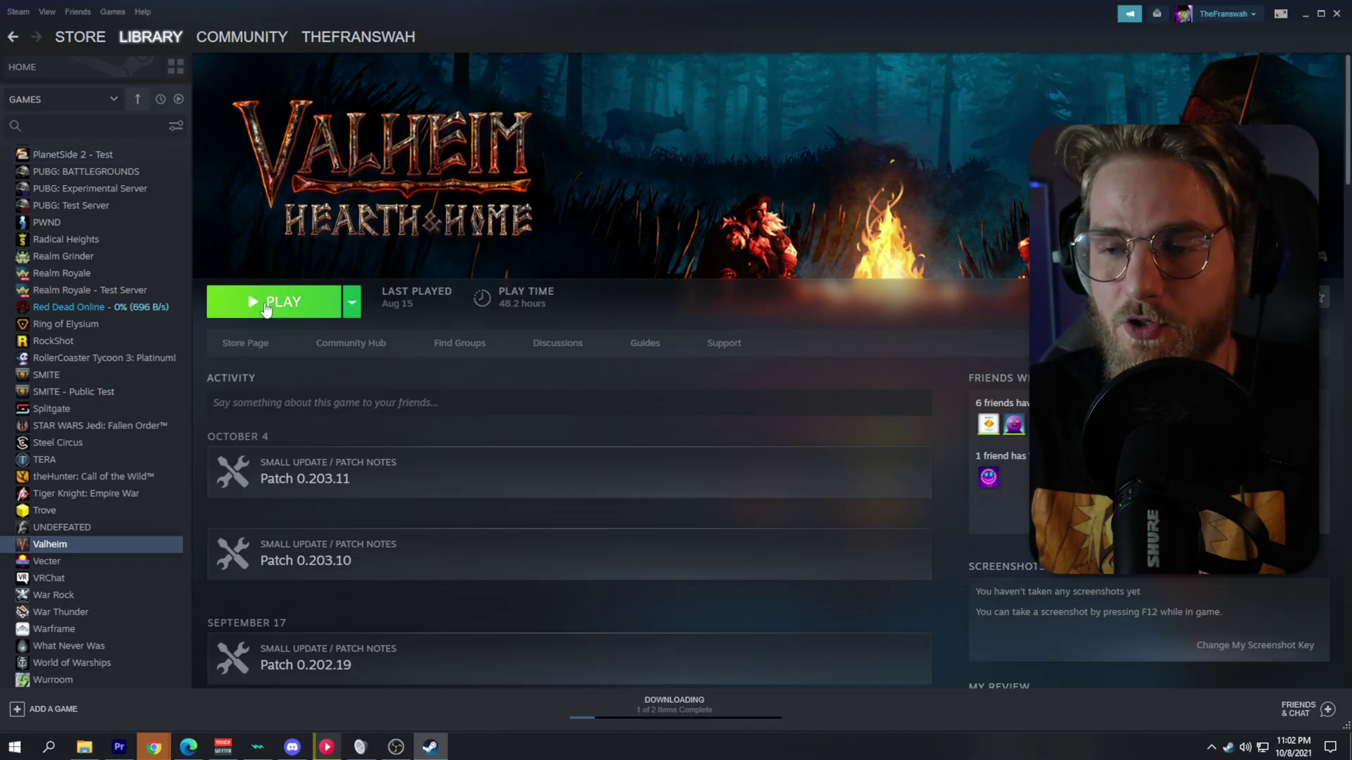
# - Launch Valheim and add a default-named Application Audio Output Capture targeting [valheim.exe]: Valheim
pyautogui.click(266, 308)
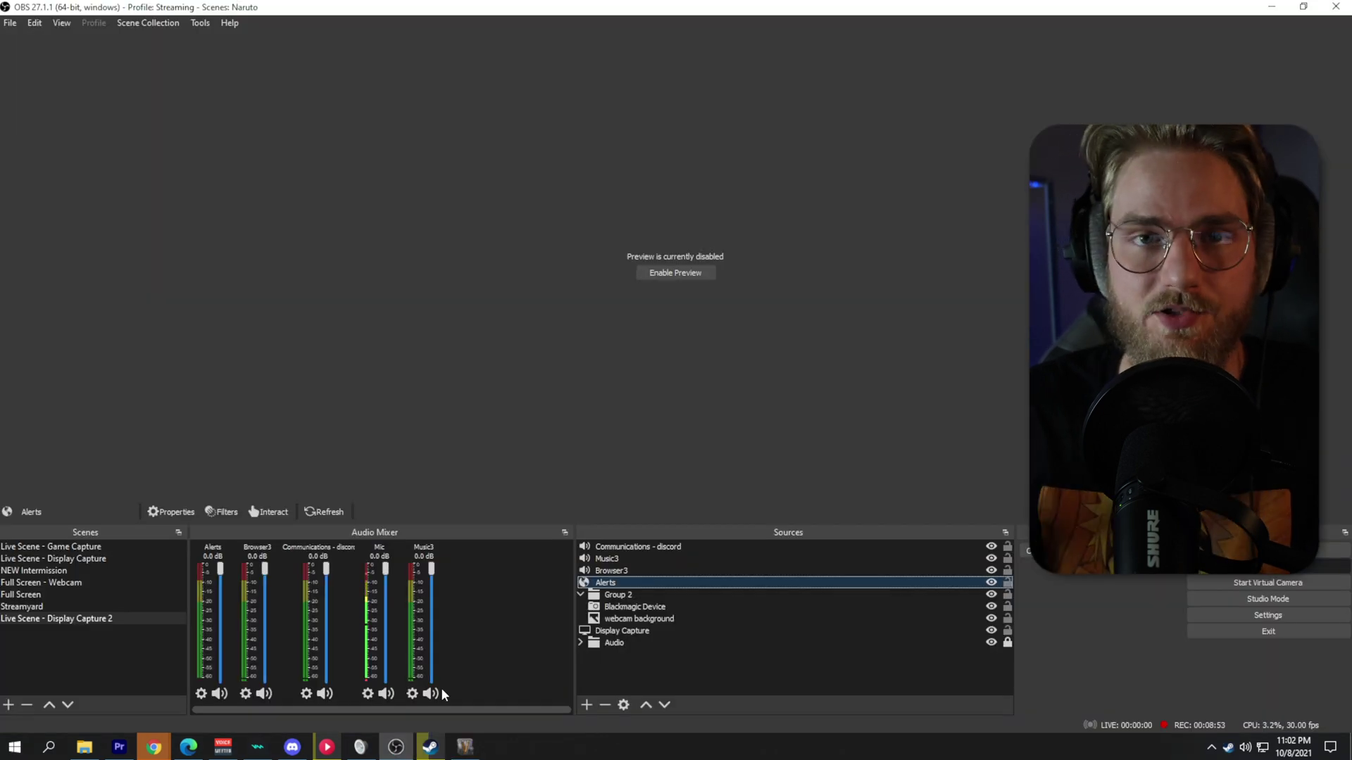
pyautogui.click(586, 705)
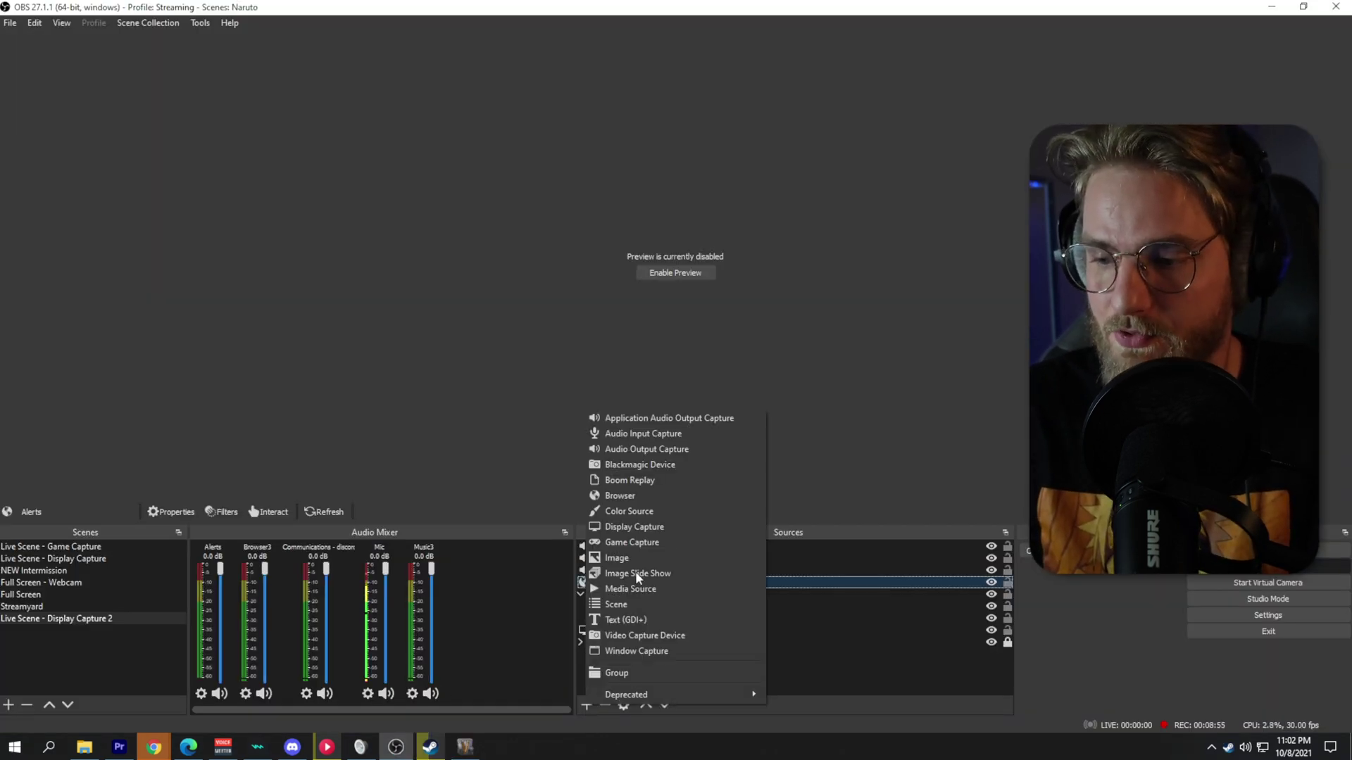
pyautogui.click(645, 416)
pyautogui.click(732, 470)
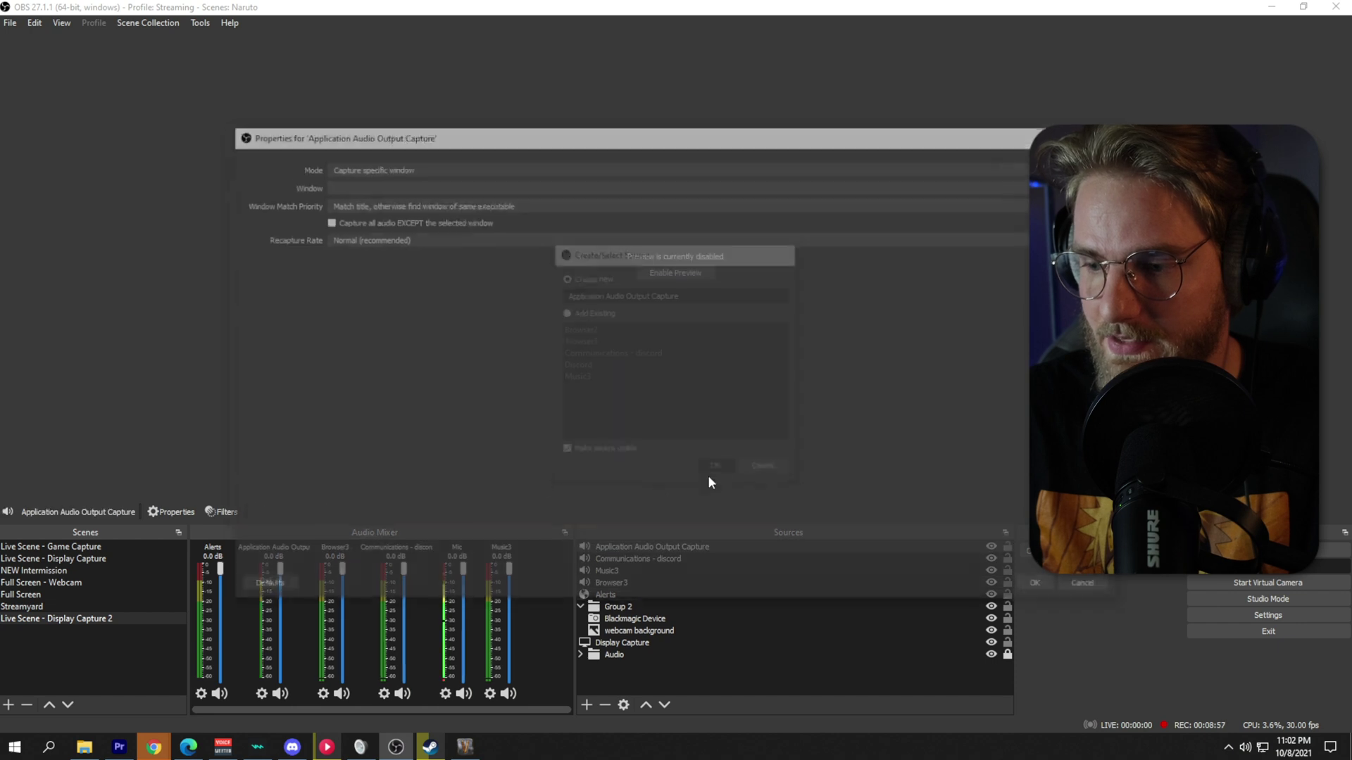
pyautogui.click(363, 185)
pyautogui.click(361, 215)
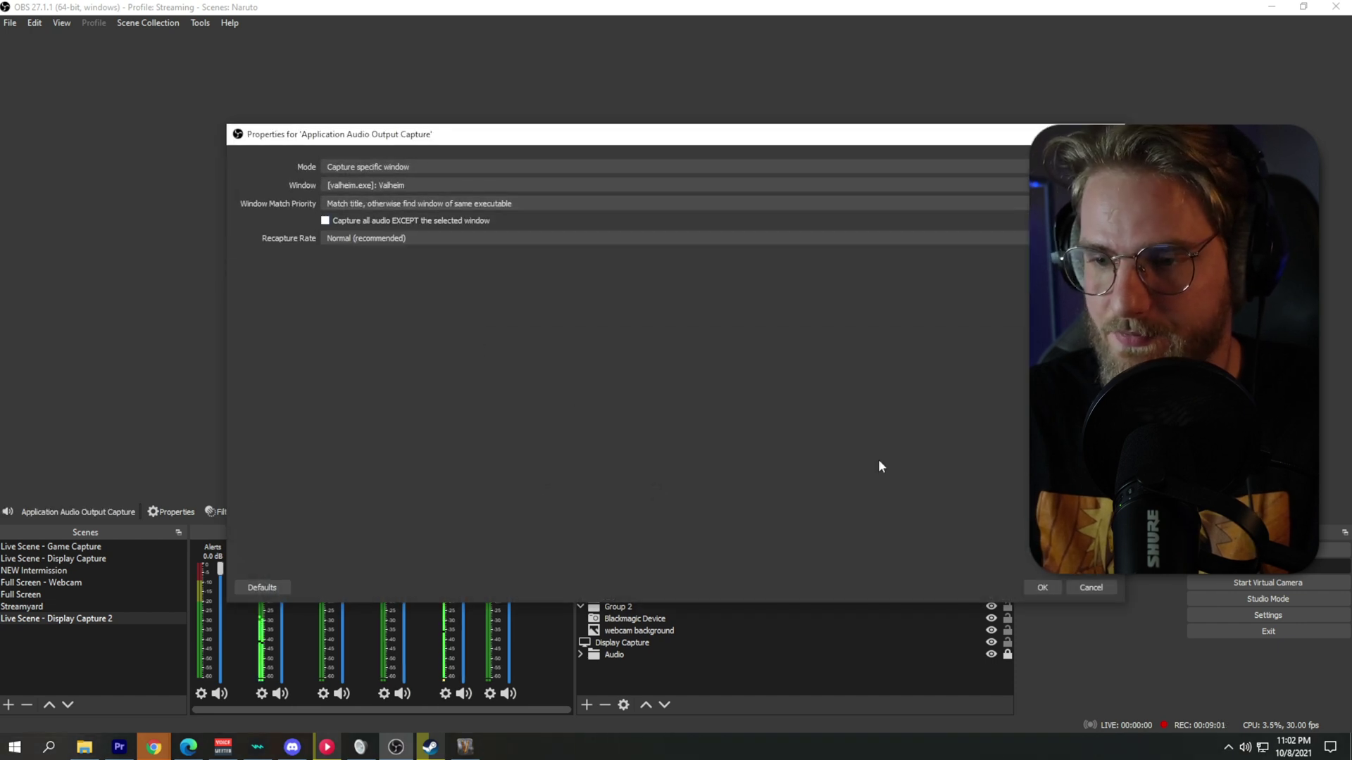
pyautogui.click(1041, 587)
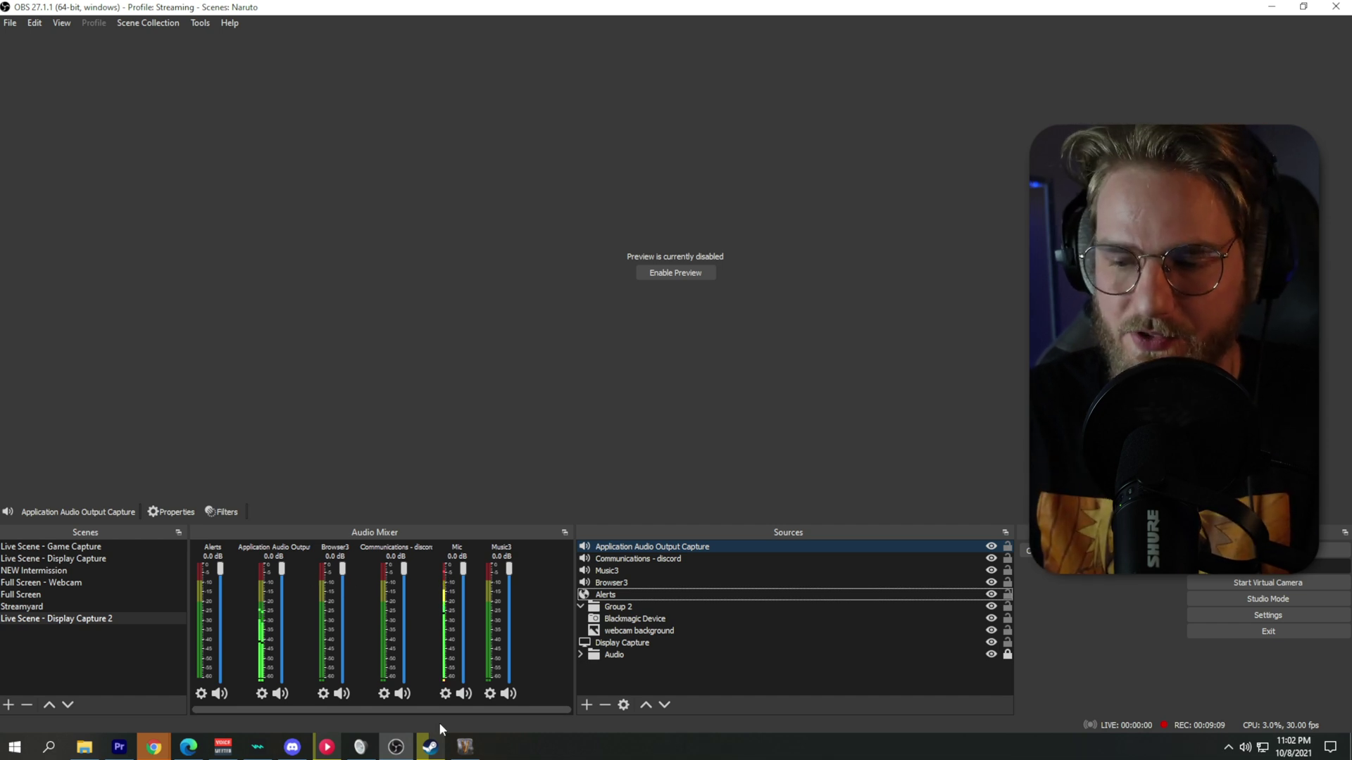
pyautogui.click(464, 746)
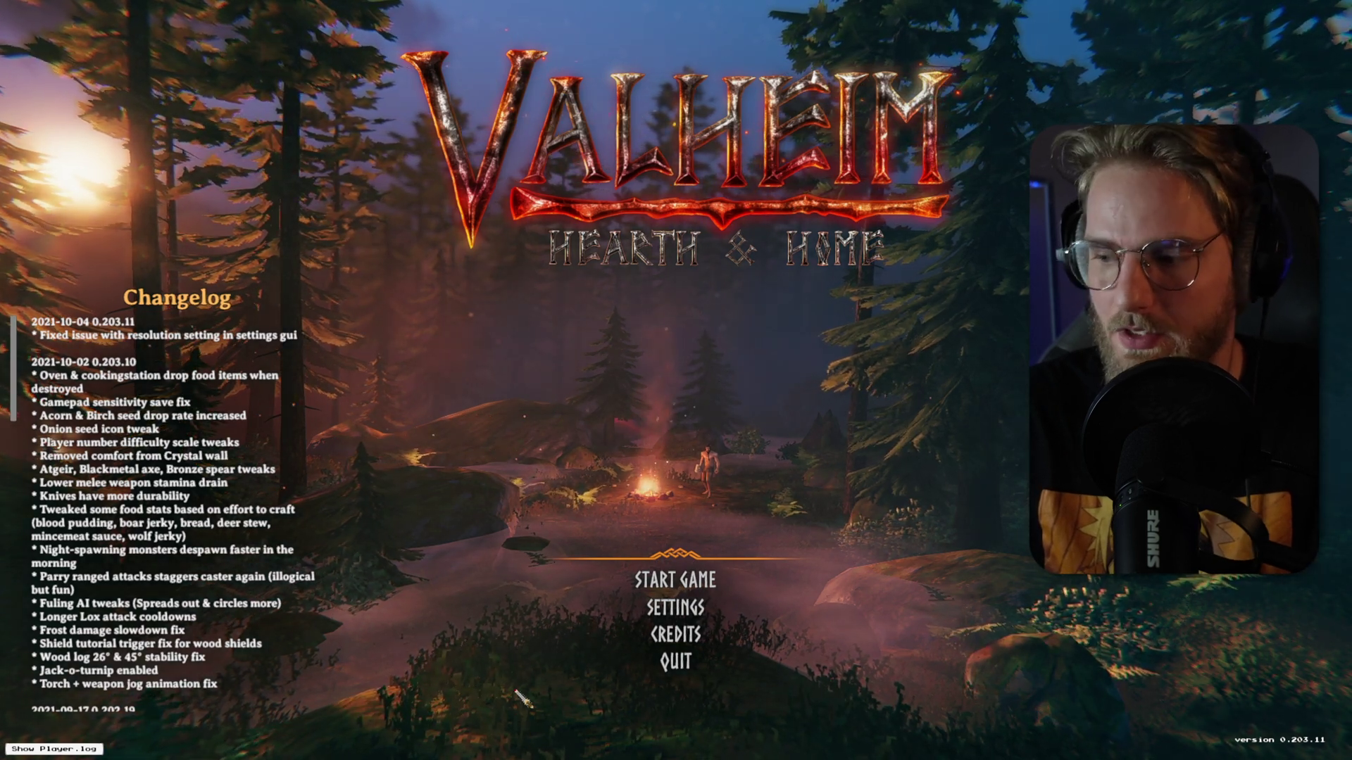
# - Switch from Valheim back to OBS Studio
pyautogui.hotkey('alt', 'Tab')
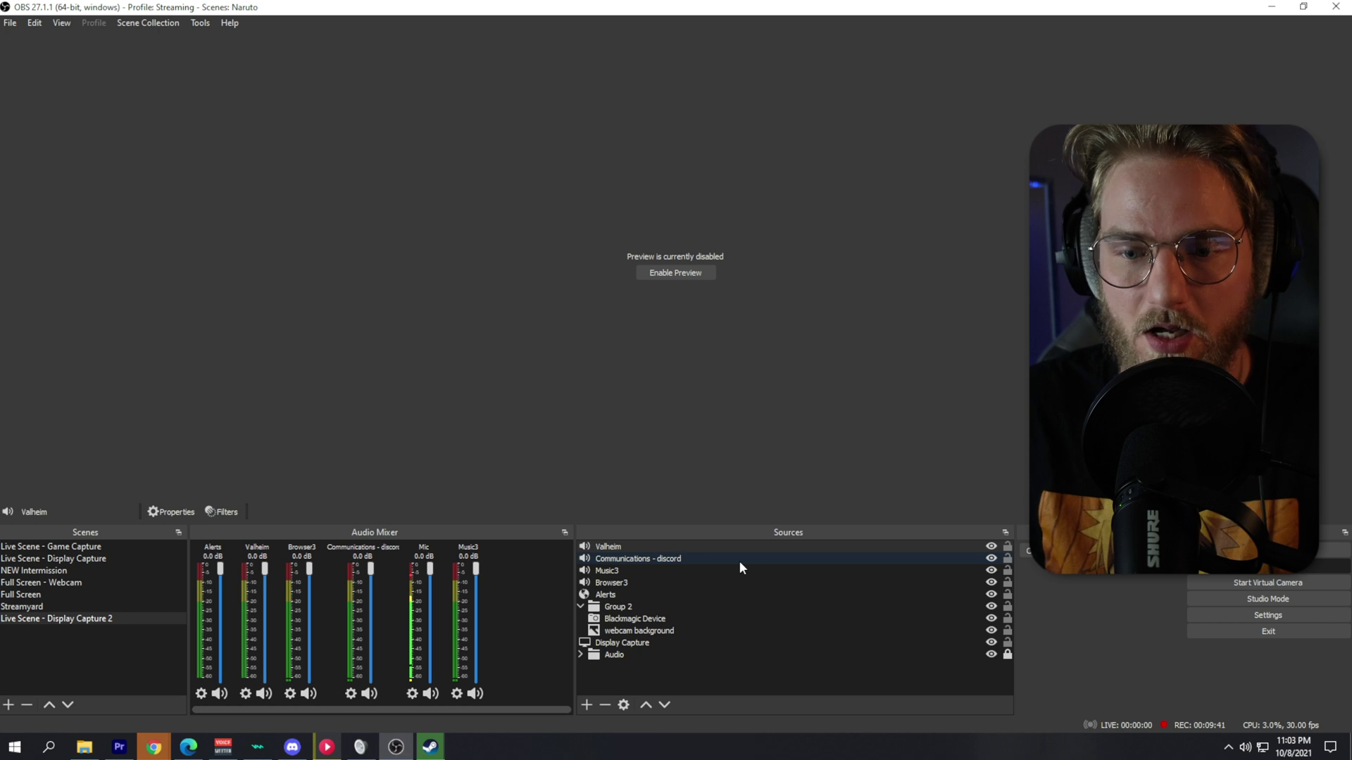
# - Add a new scene named 'Audio sources' to the scenes list
pyautogui.click(9, 704)
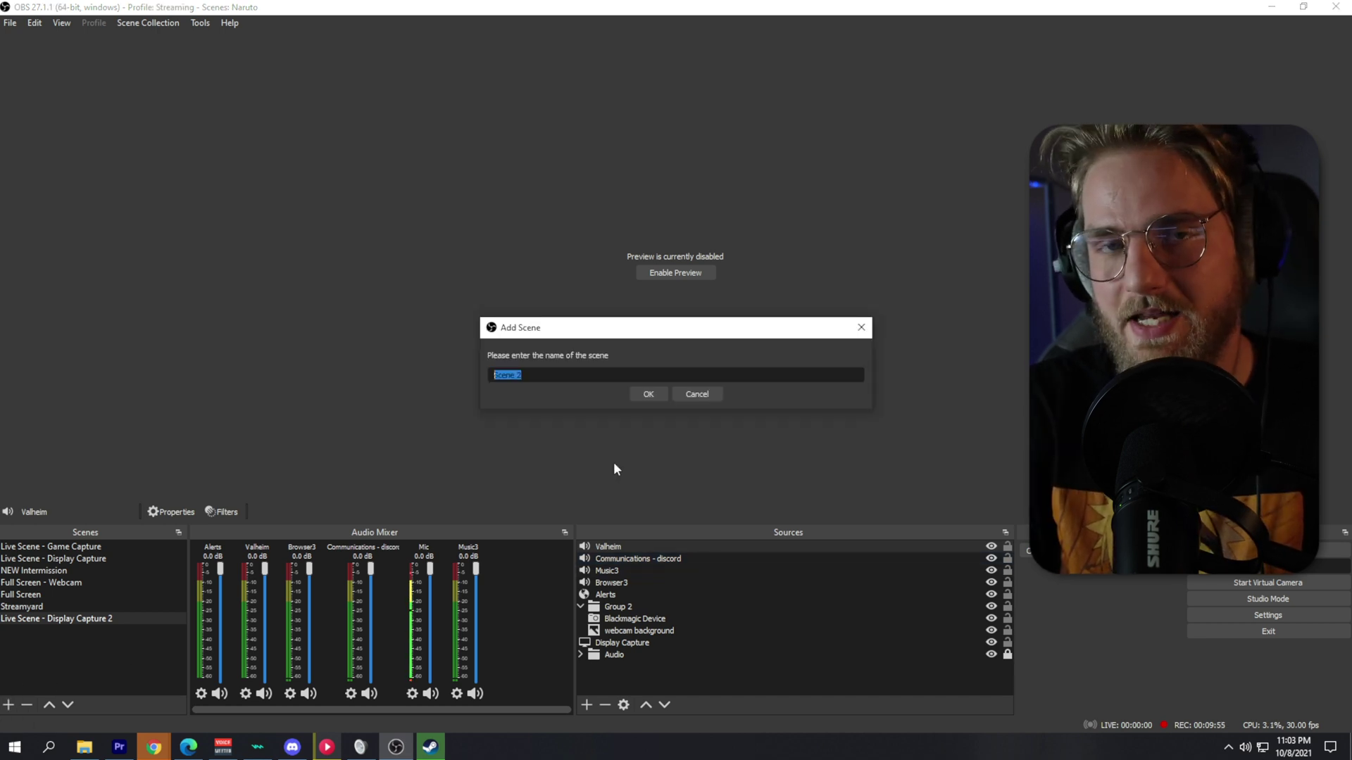
pyautogui.write('Audio sources')
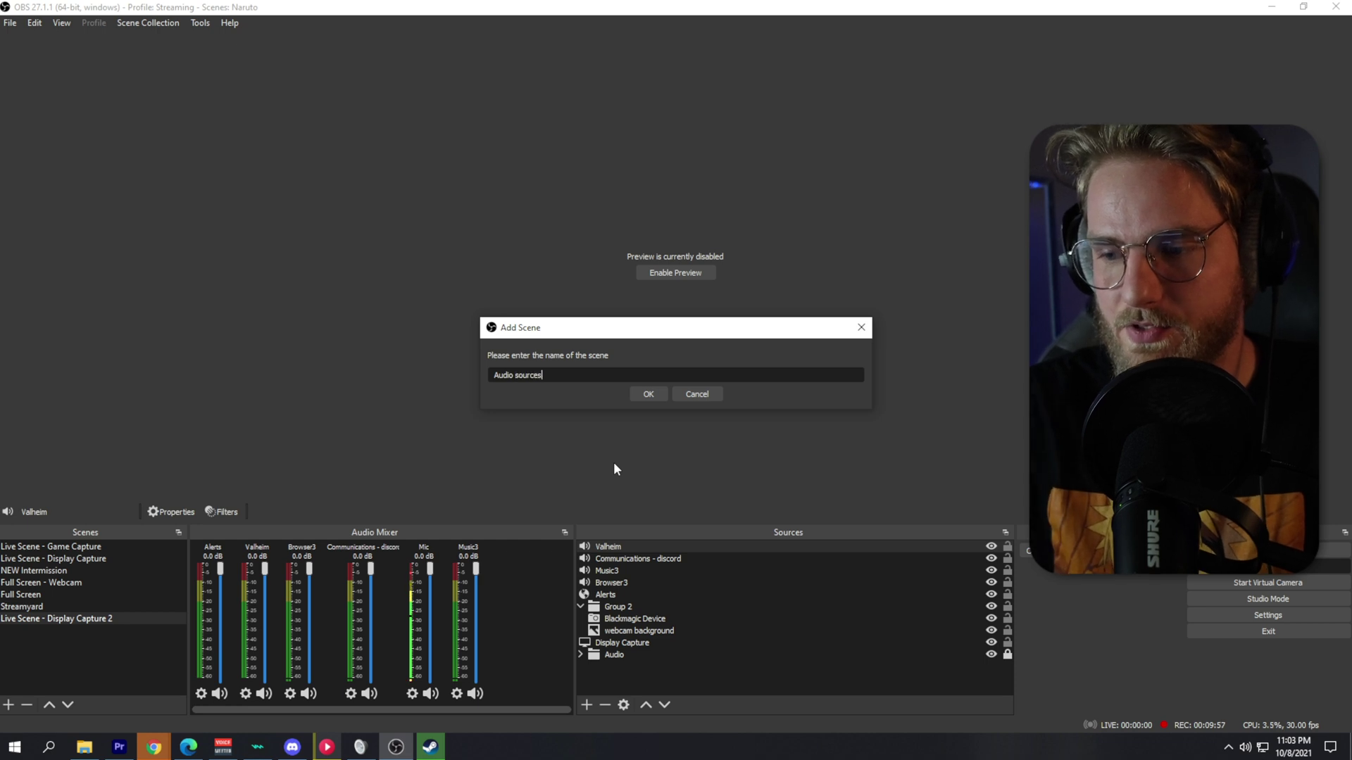
pyautogui.press('Return')
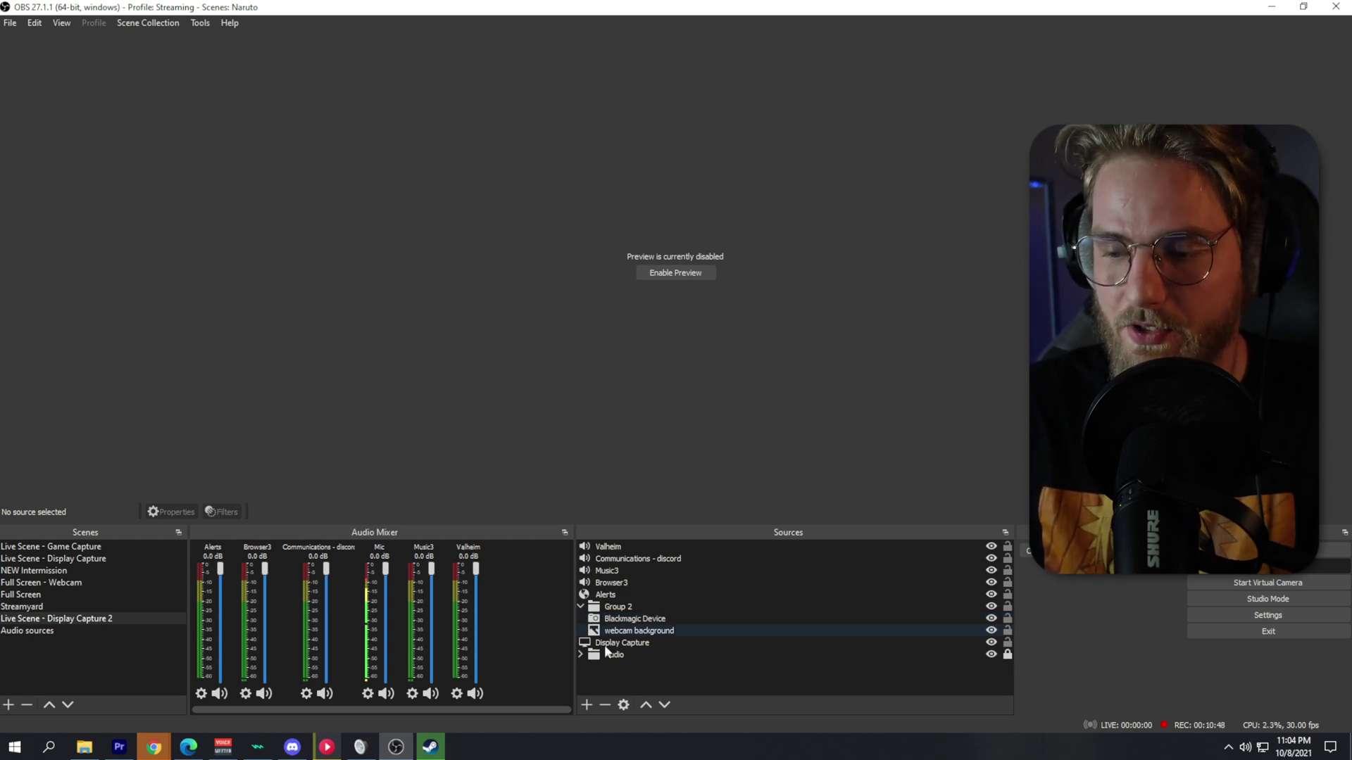
# - Add a Scene source using the existing 'Audio sources' scene
pyautogui.click(587, 704)
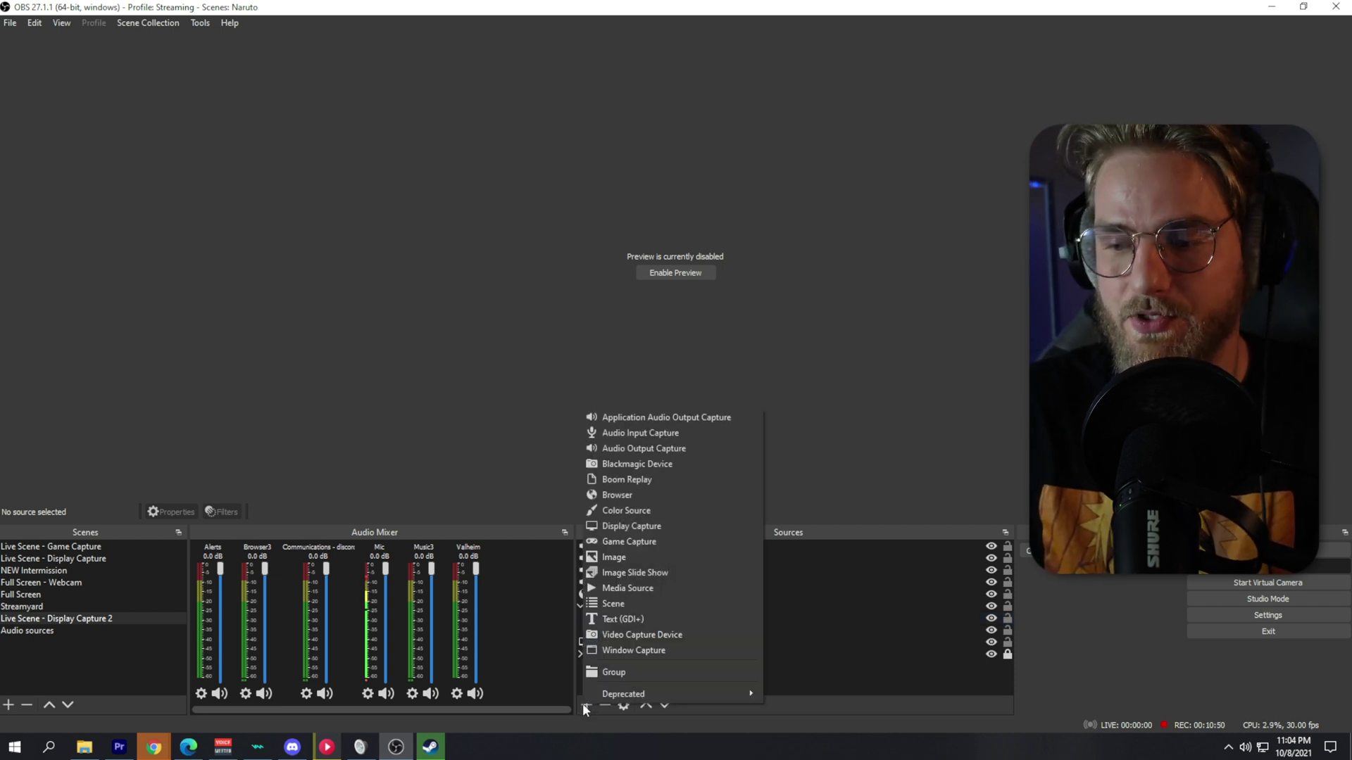
pyautogui.click(617, 603)
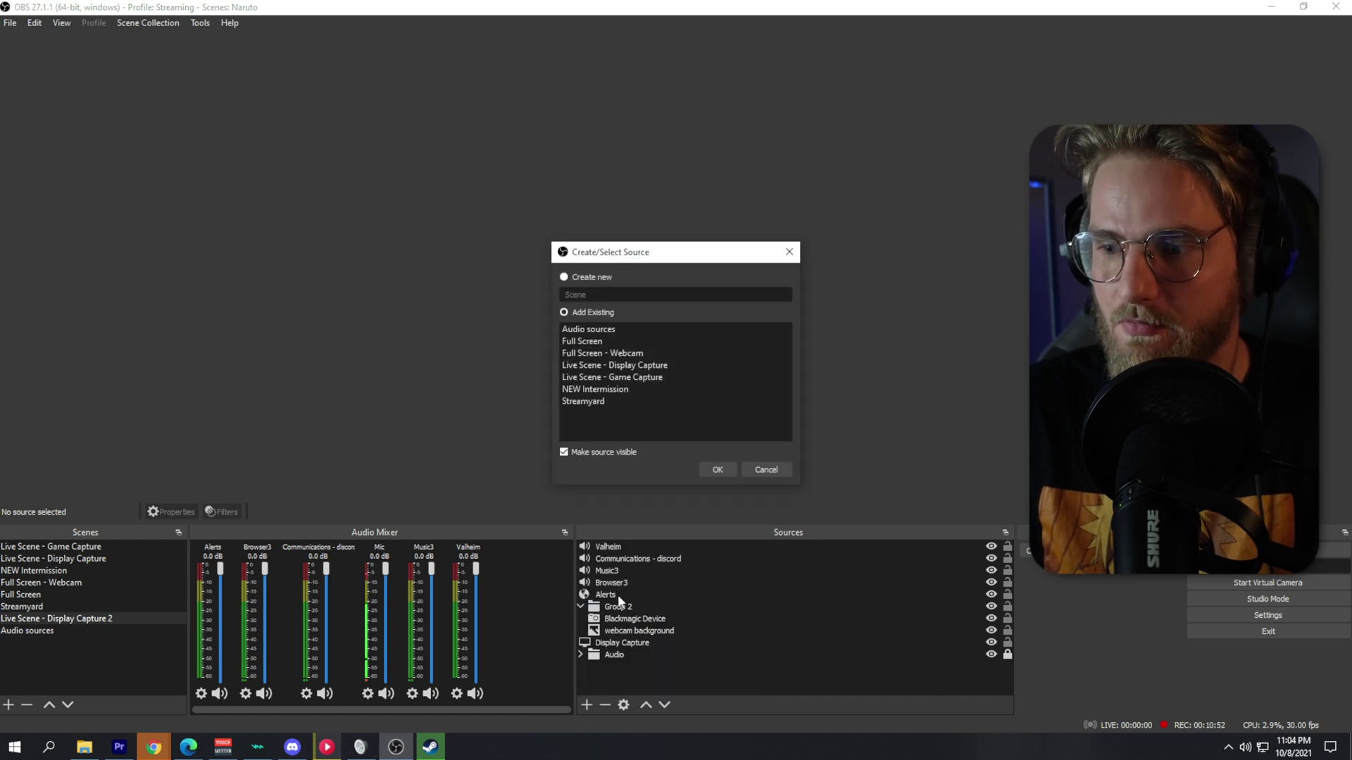
pyautogui.click(585, 330)
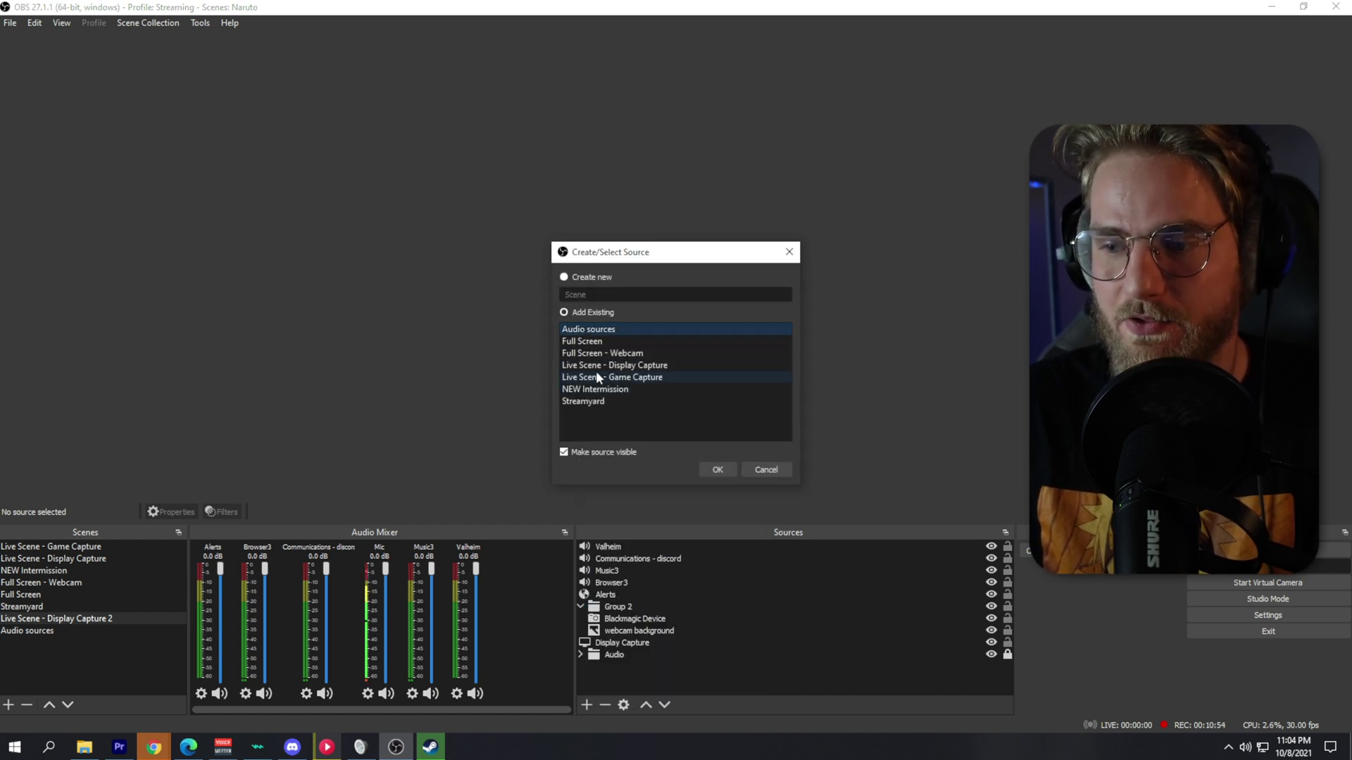